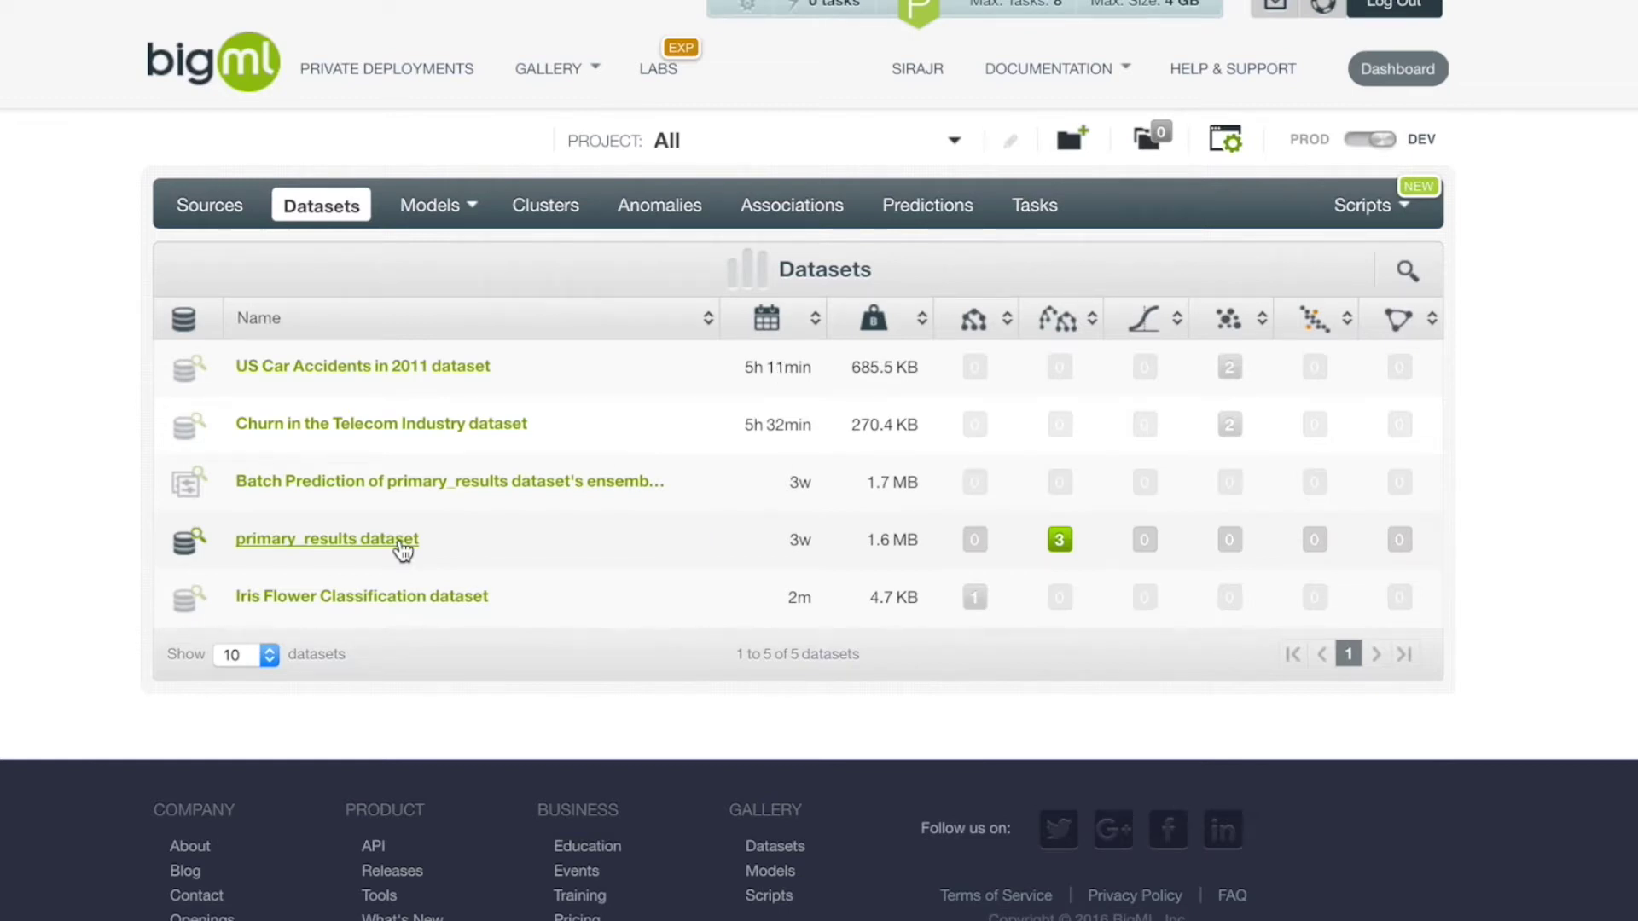
Start a 1-click logistic regression from the primary_results dataset
{"action": "left_click", "coordinate": [347, 539]}
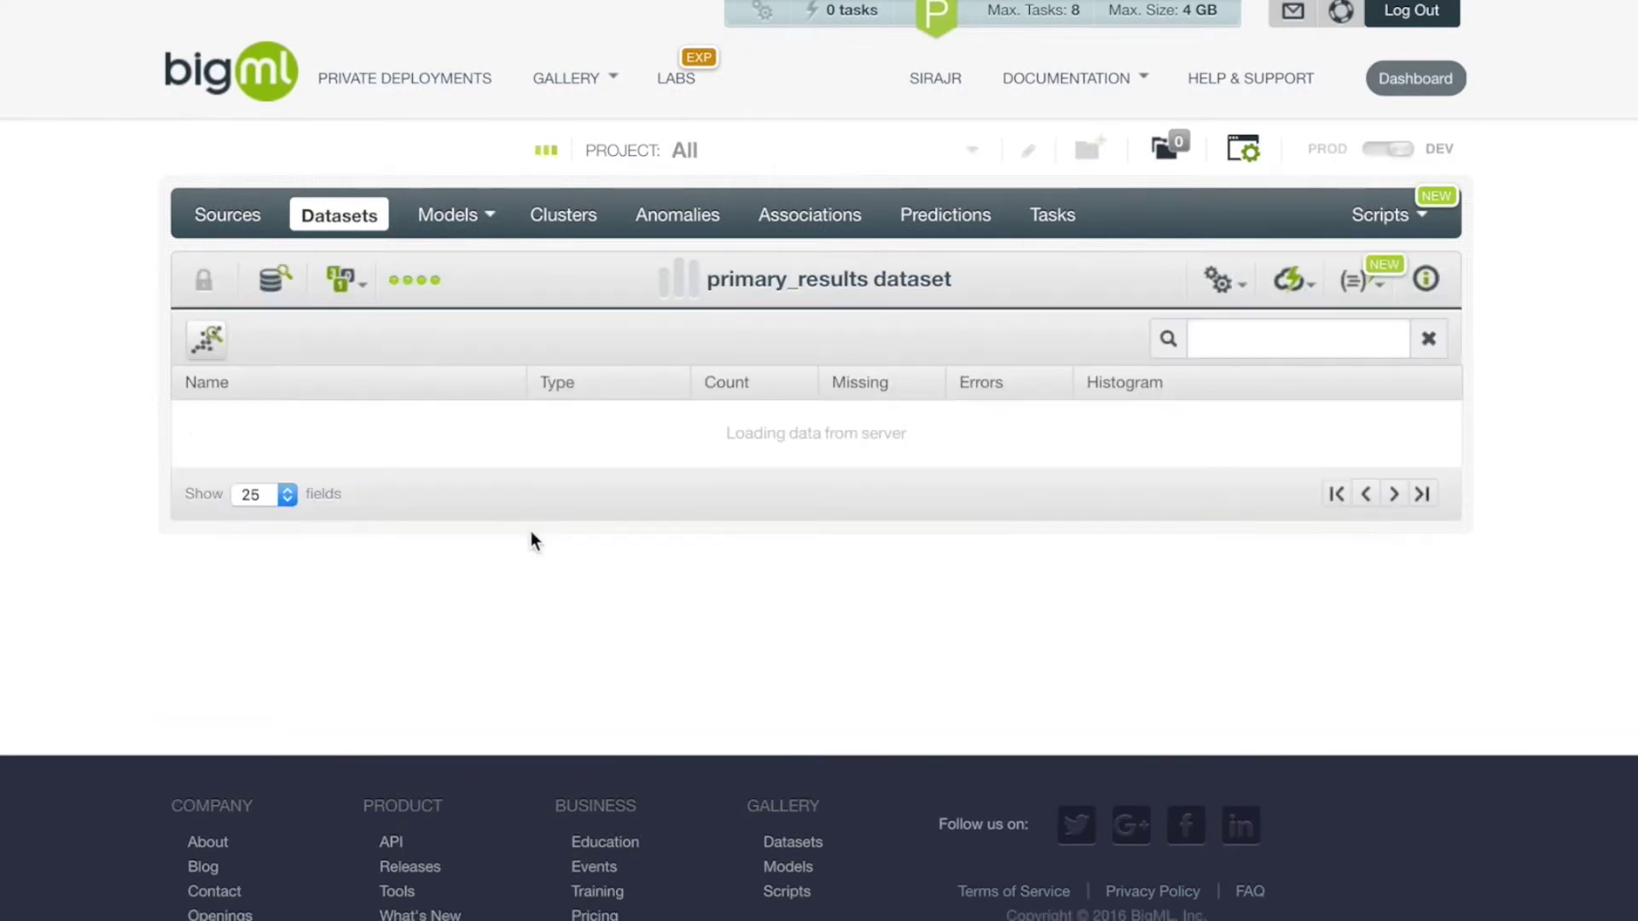
{"action": "scroll", "coordinate": [401, 516], "scroll_direction": "down", "scroll_amount": 2}
{"action": "scroll", "coordinate": [371, 504], "scroll_direction": "up", "scroll_amount": 2}
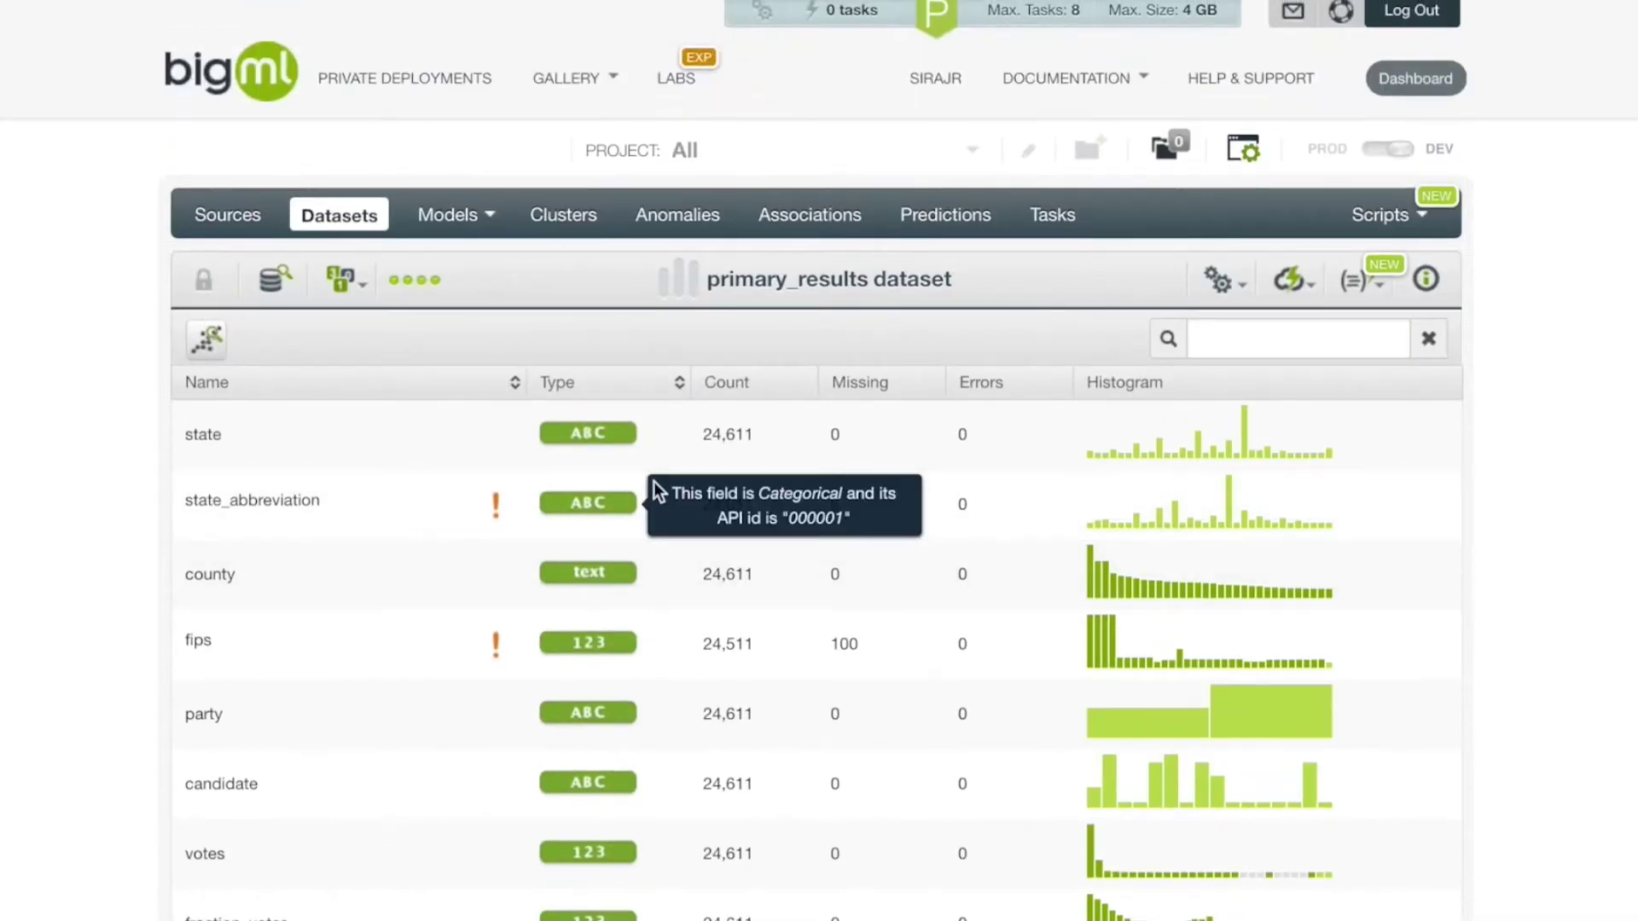
{"action": "left_click", "coordinate": [1305, 279]}
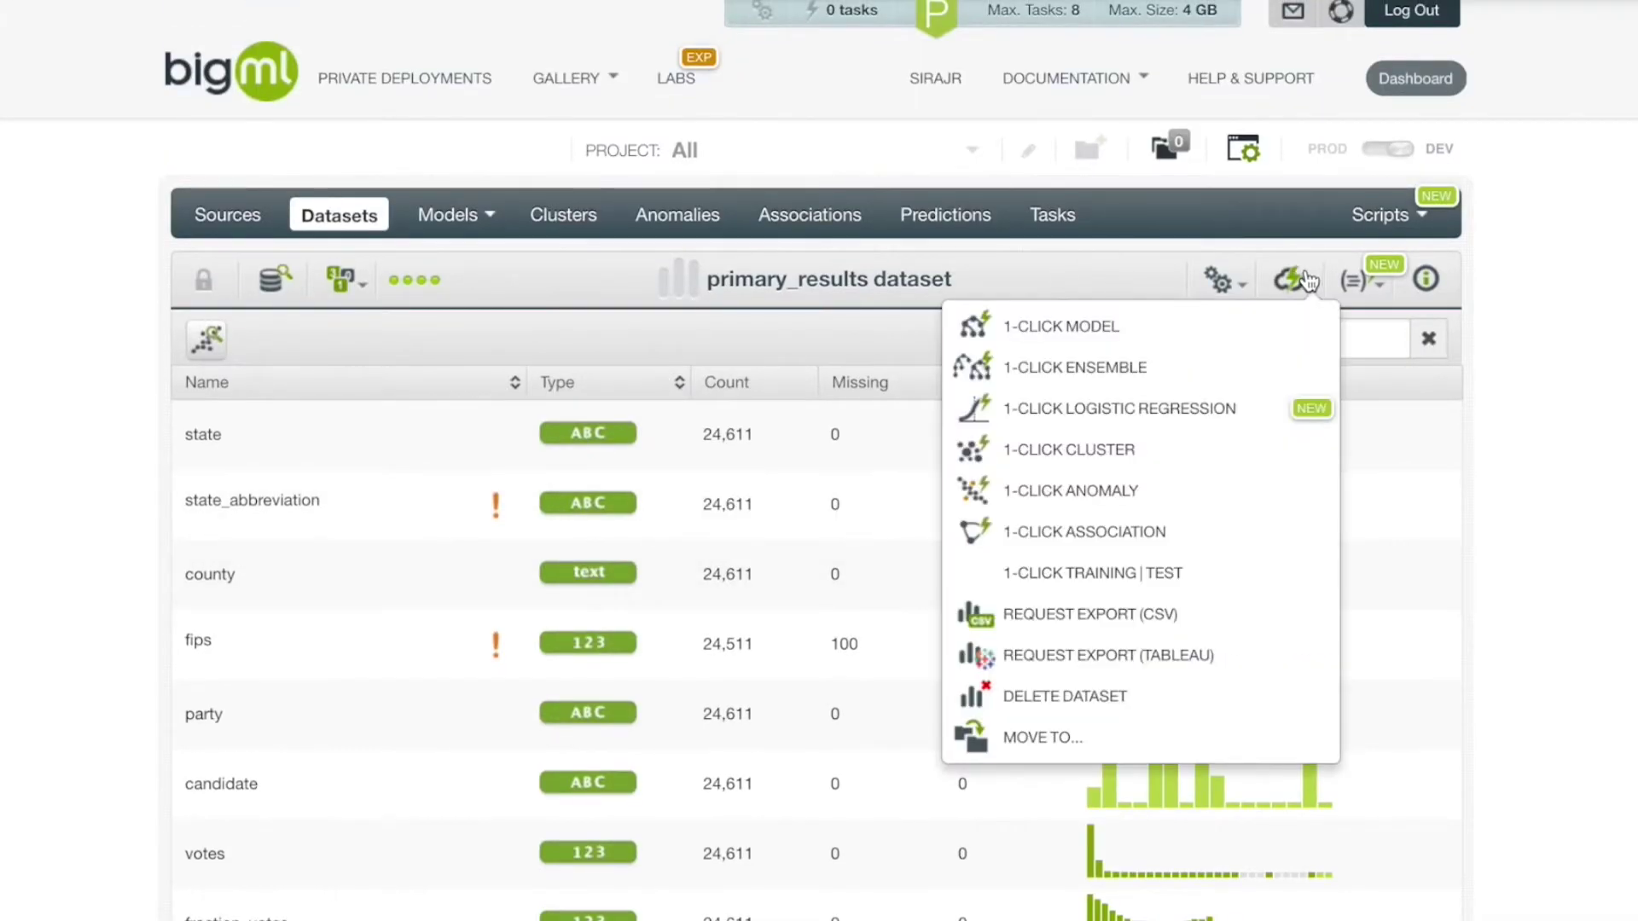
{"action": "left_click", "coordinate": [1181, 410]}
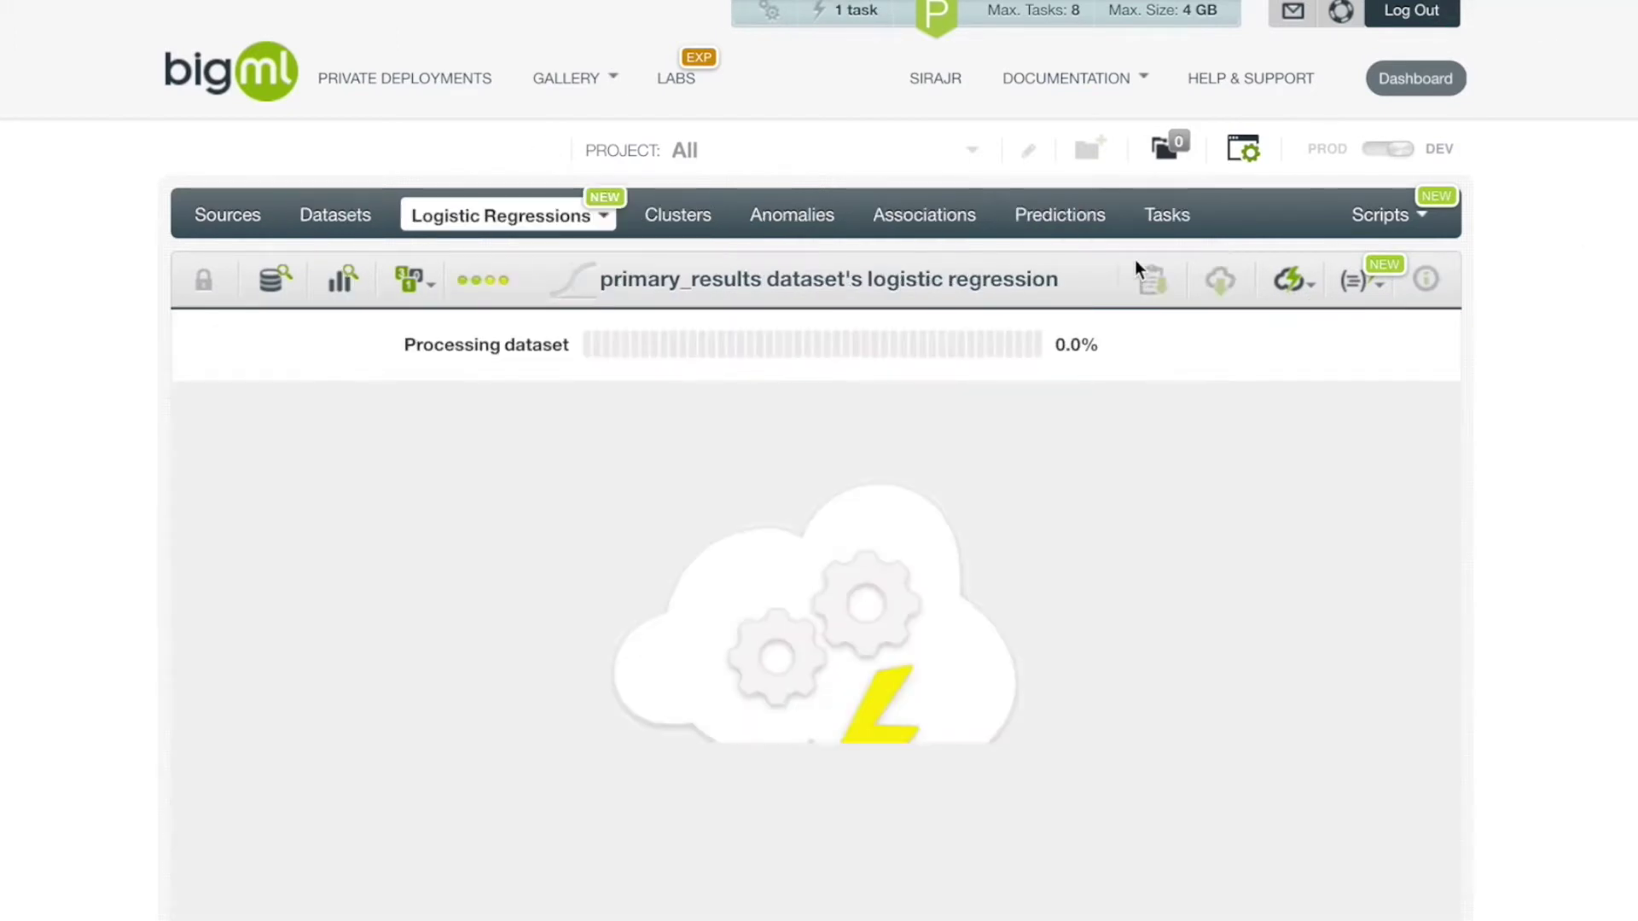
Chart party probabilities for Hillary Clinton, then Donald Trump, reading values at a chart point
{"action": "scroll", "coordinate": [1527, 614], "scroll_direction": "down", "scroll_amount": 2}
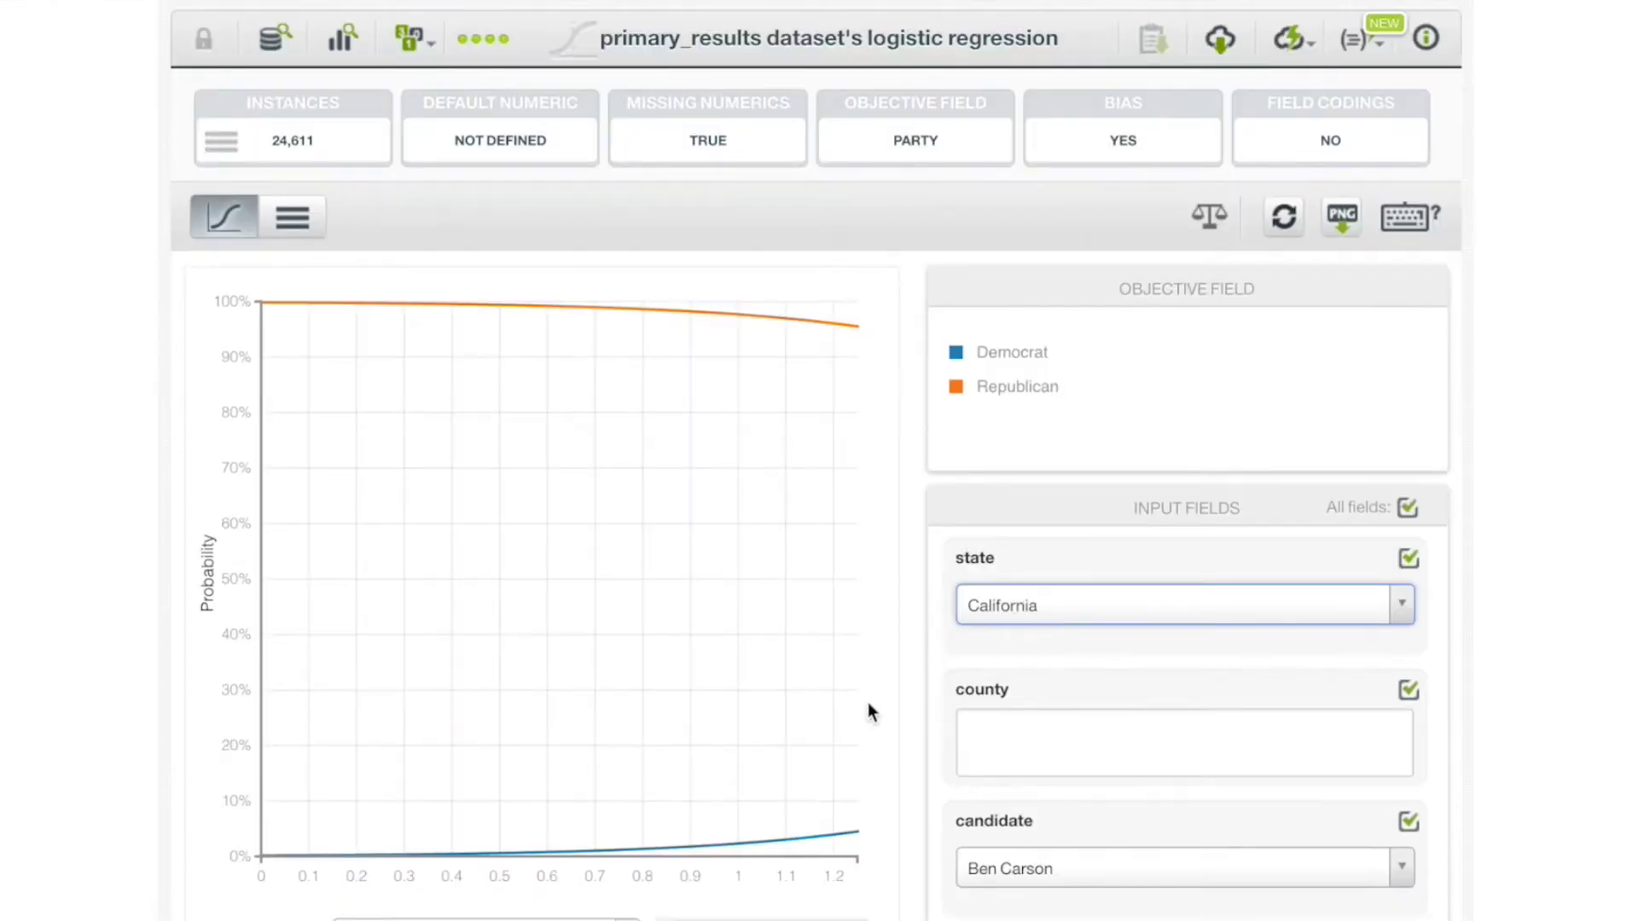
{"action": "left_click", "coordinate": [1017, 853]}
{"action": "left_click", "coordinate": [1034, 768]}
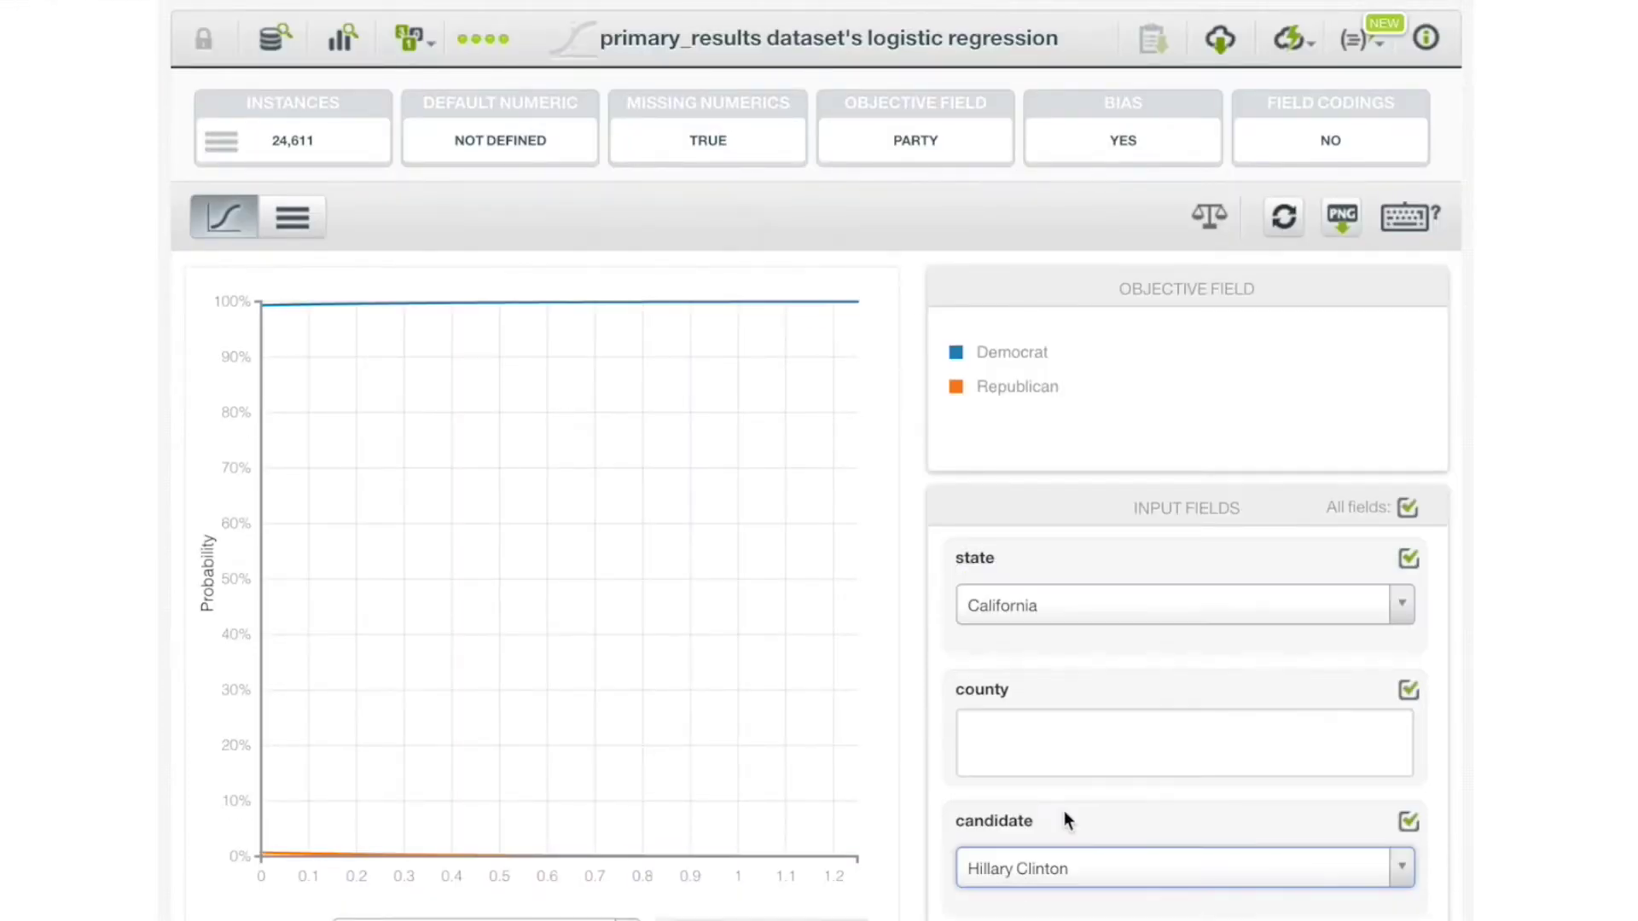
{"action": "left_click", "coordinate": [1047, 864]}
{"action": "left_click", "coordinate": [1083, 730]}
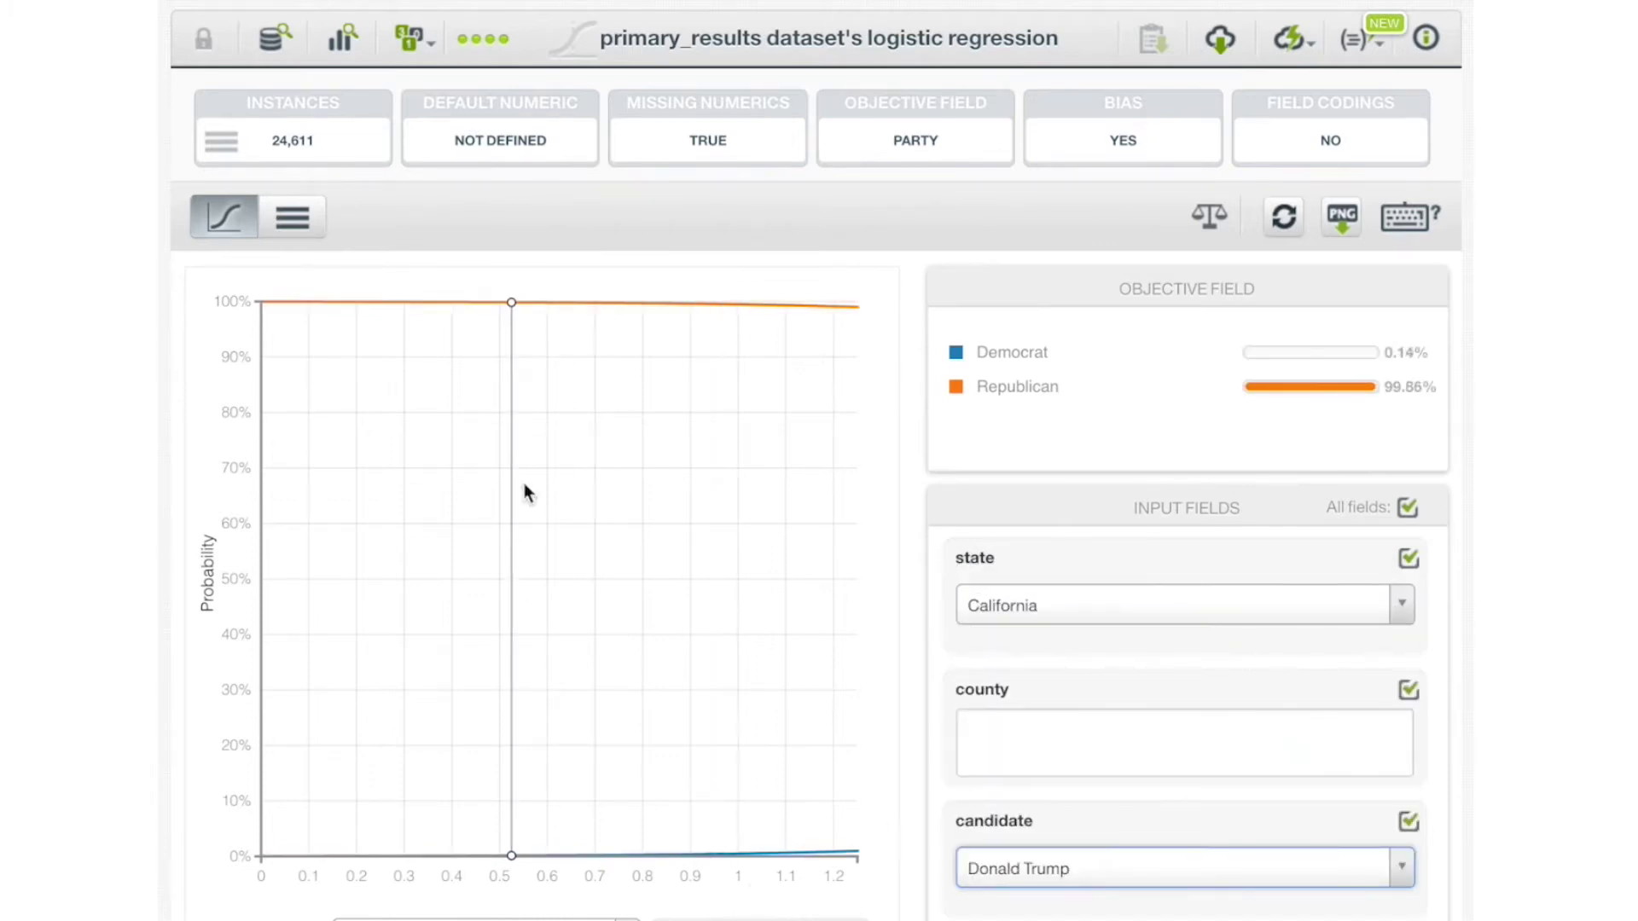
{"action": "left_click", "coordinate": [702, 614]}
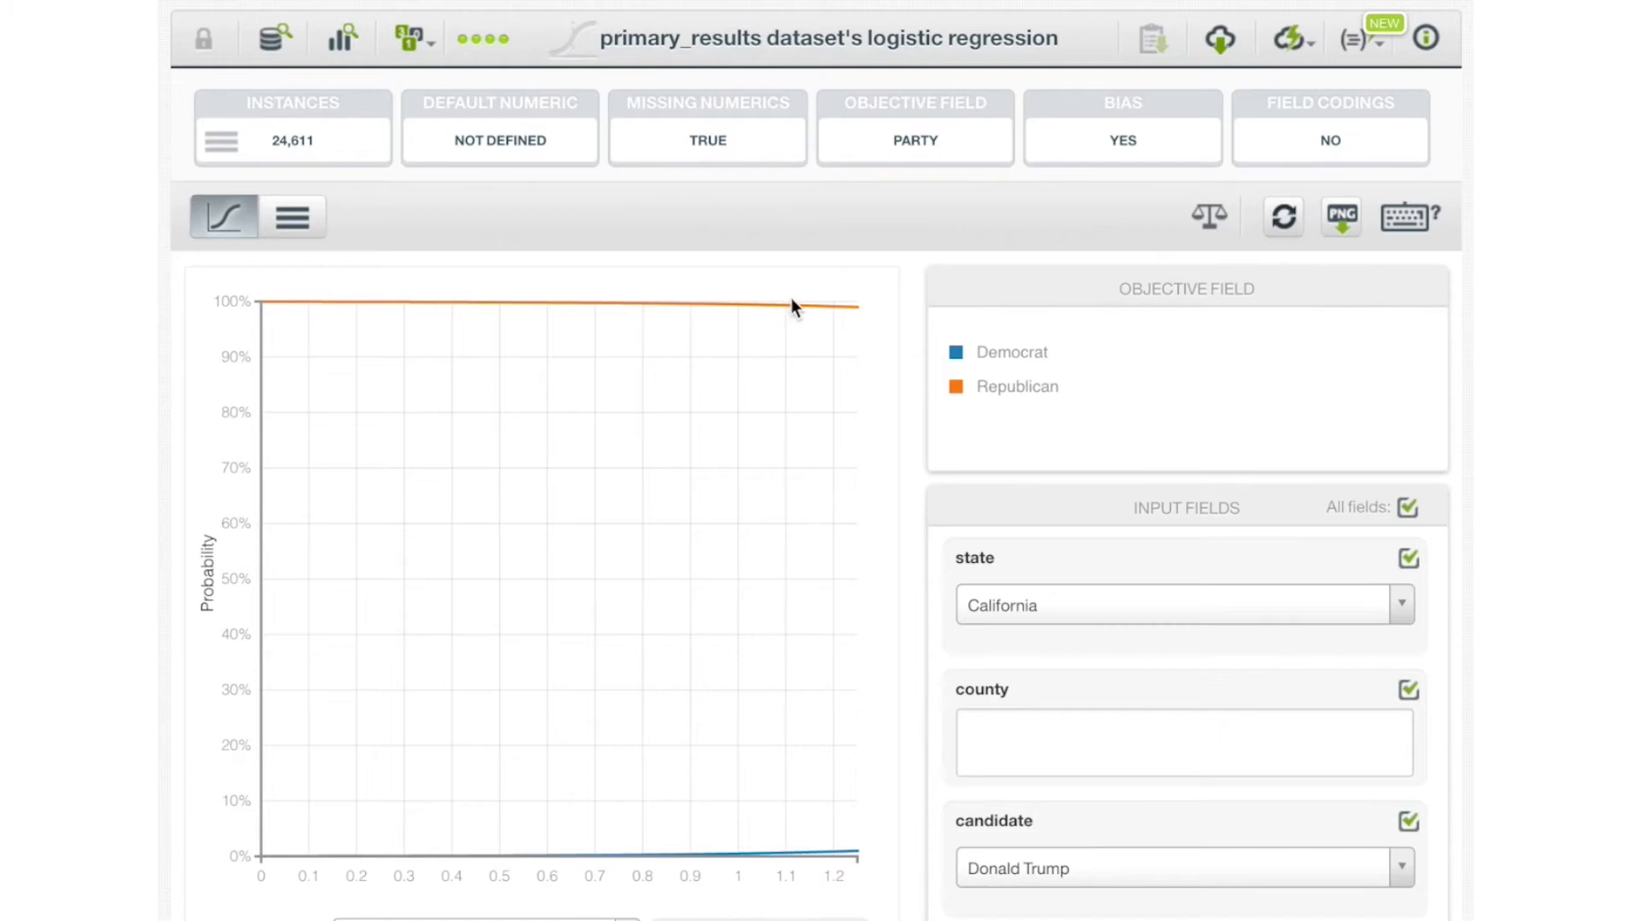
{"action": "mouse_move", "coordinate": [792, 305]}
Switch the chart's candidate to Marco Rubio and review the probabilities
{"action": "left_click", "coordinate": [1041, 868]}
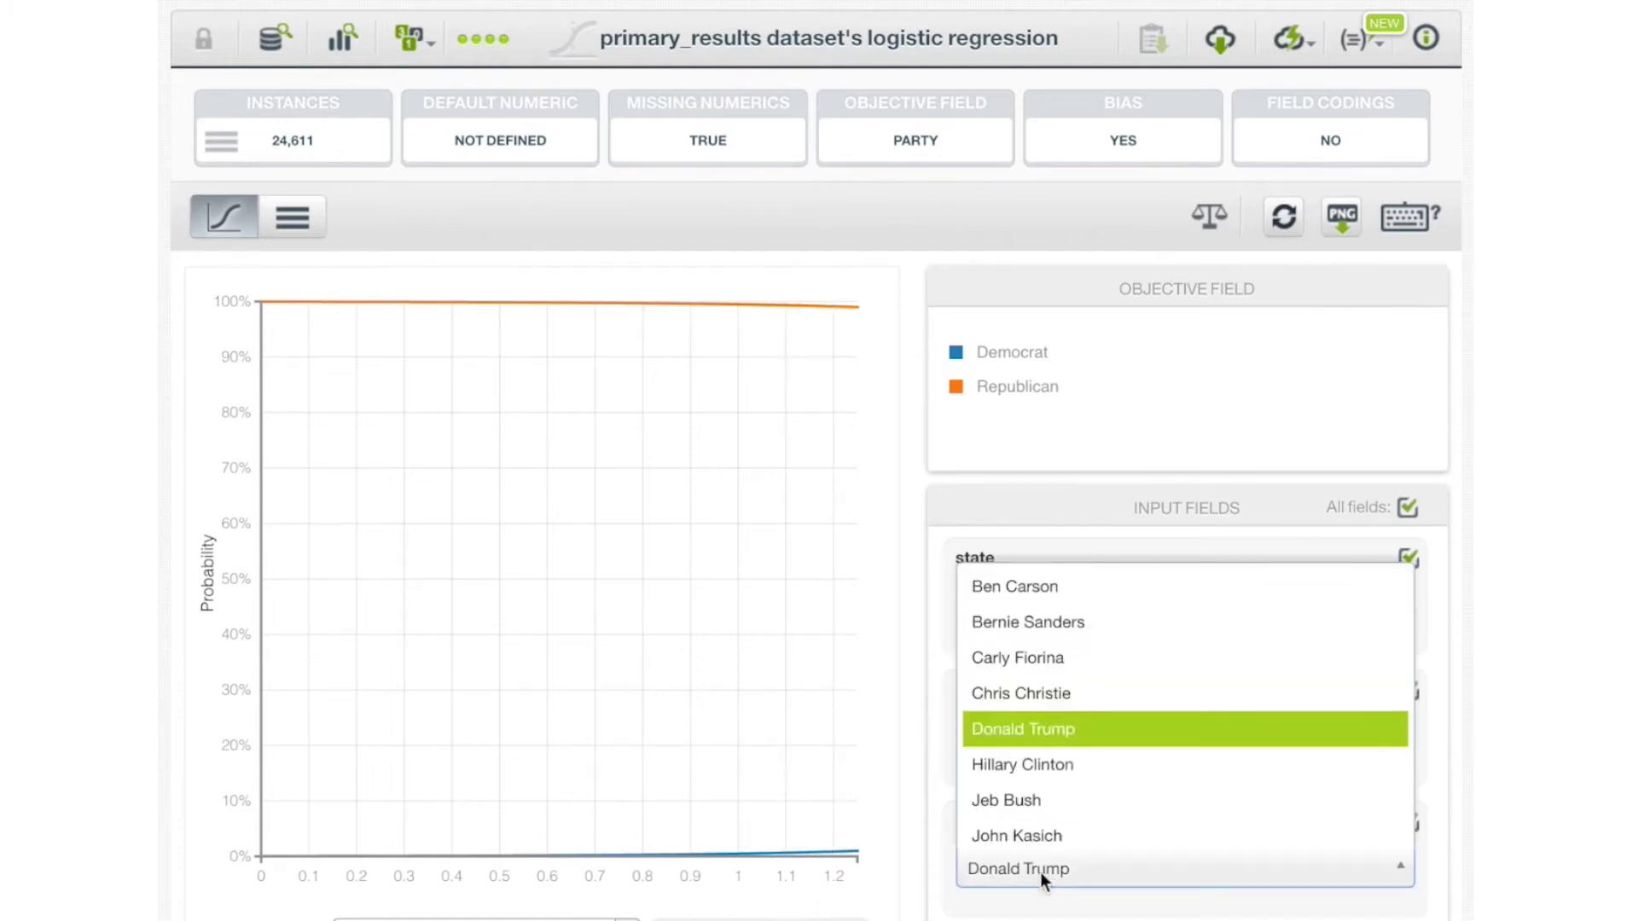
{"action": "scroll", "coordinate": [1053, 774], "scroll_direction": "down", "scroll_amount": 4}
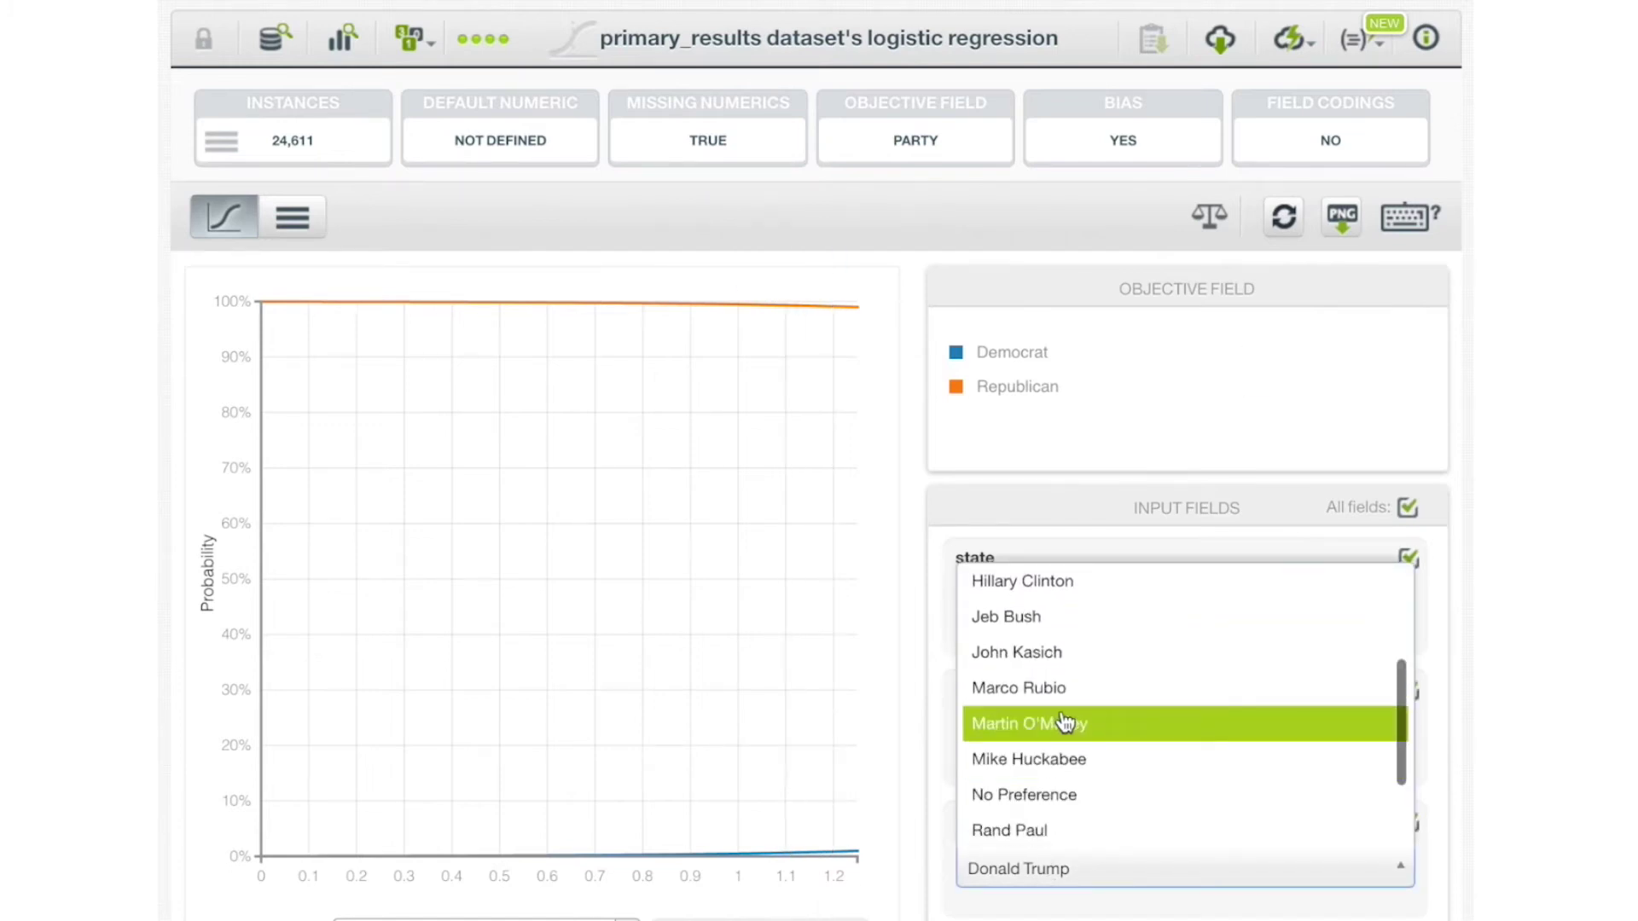
{"action": "left_click", "coordinate": [1062, 692]}
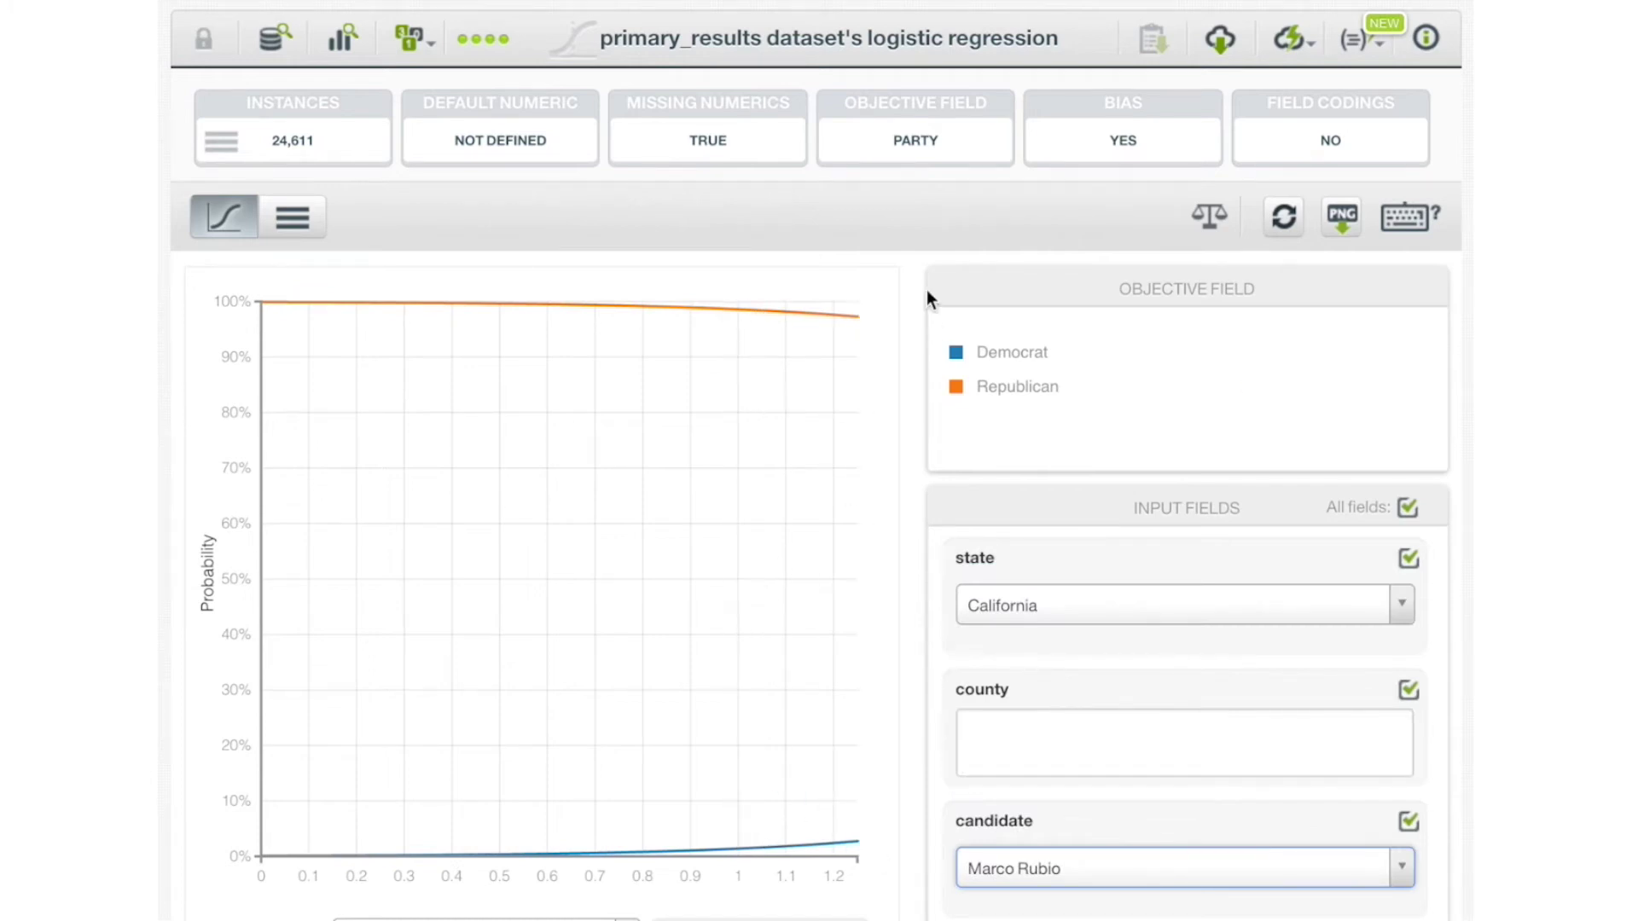
{"action": "mouse_move", "coordinate": [833, 315]}
{"action": "scroll", "coordinate": [1034, 695], "scroll_direction": "down", "scroll_amount": 4}
{"action": "scroll", "coordinate": [1034, 694], "scroll_direction": "up", "scroll_amount": 4}
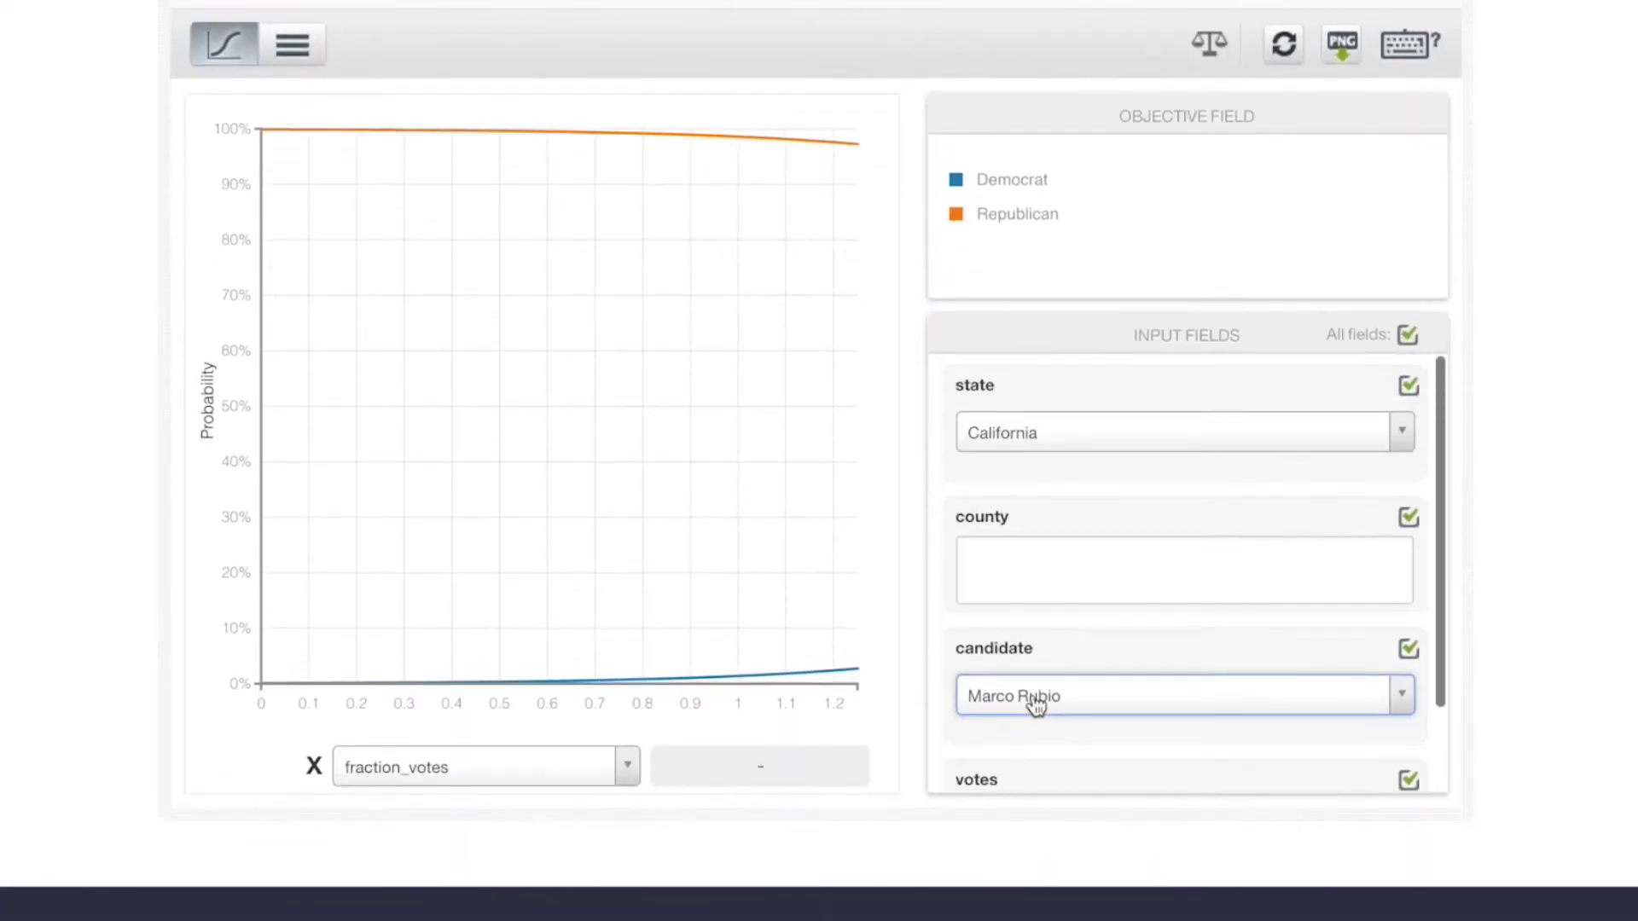
Try a county entry, then set the candidate to Mike Huckabee, Republican falling to about 73%
{"action": "left_click", "coordinate": [1320, 713]}
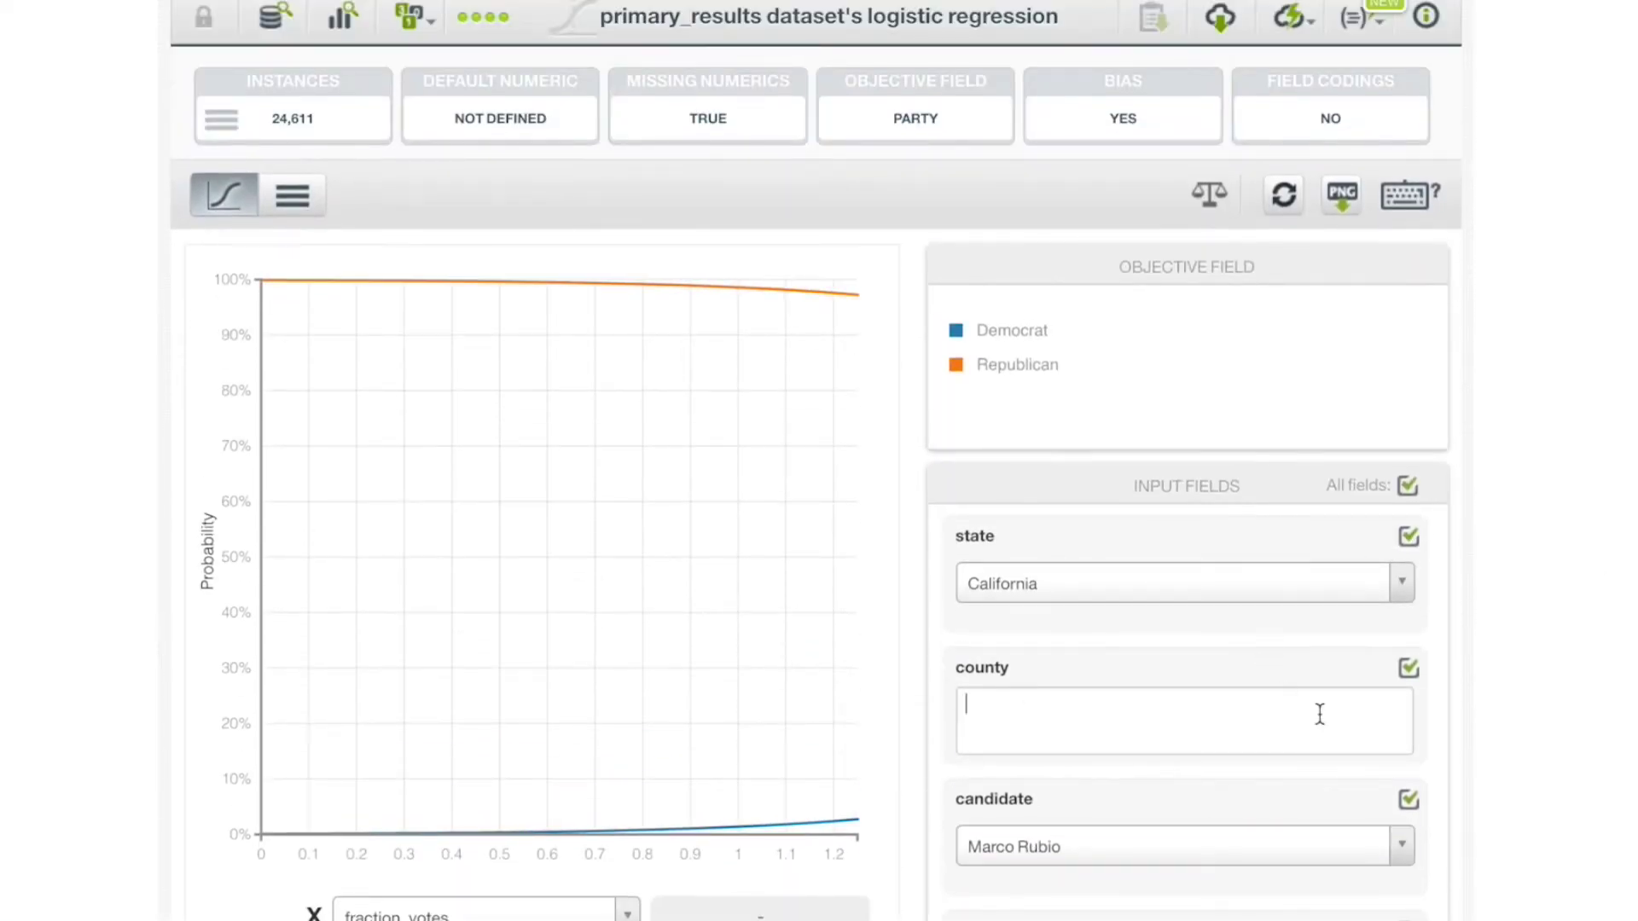
{"action": "type", "text": "r"}
{"action": "key", "text": "BackSpace"}
{"action": "left_click", "coordinate": [1232, 583]}
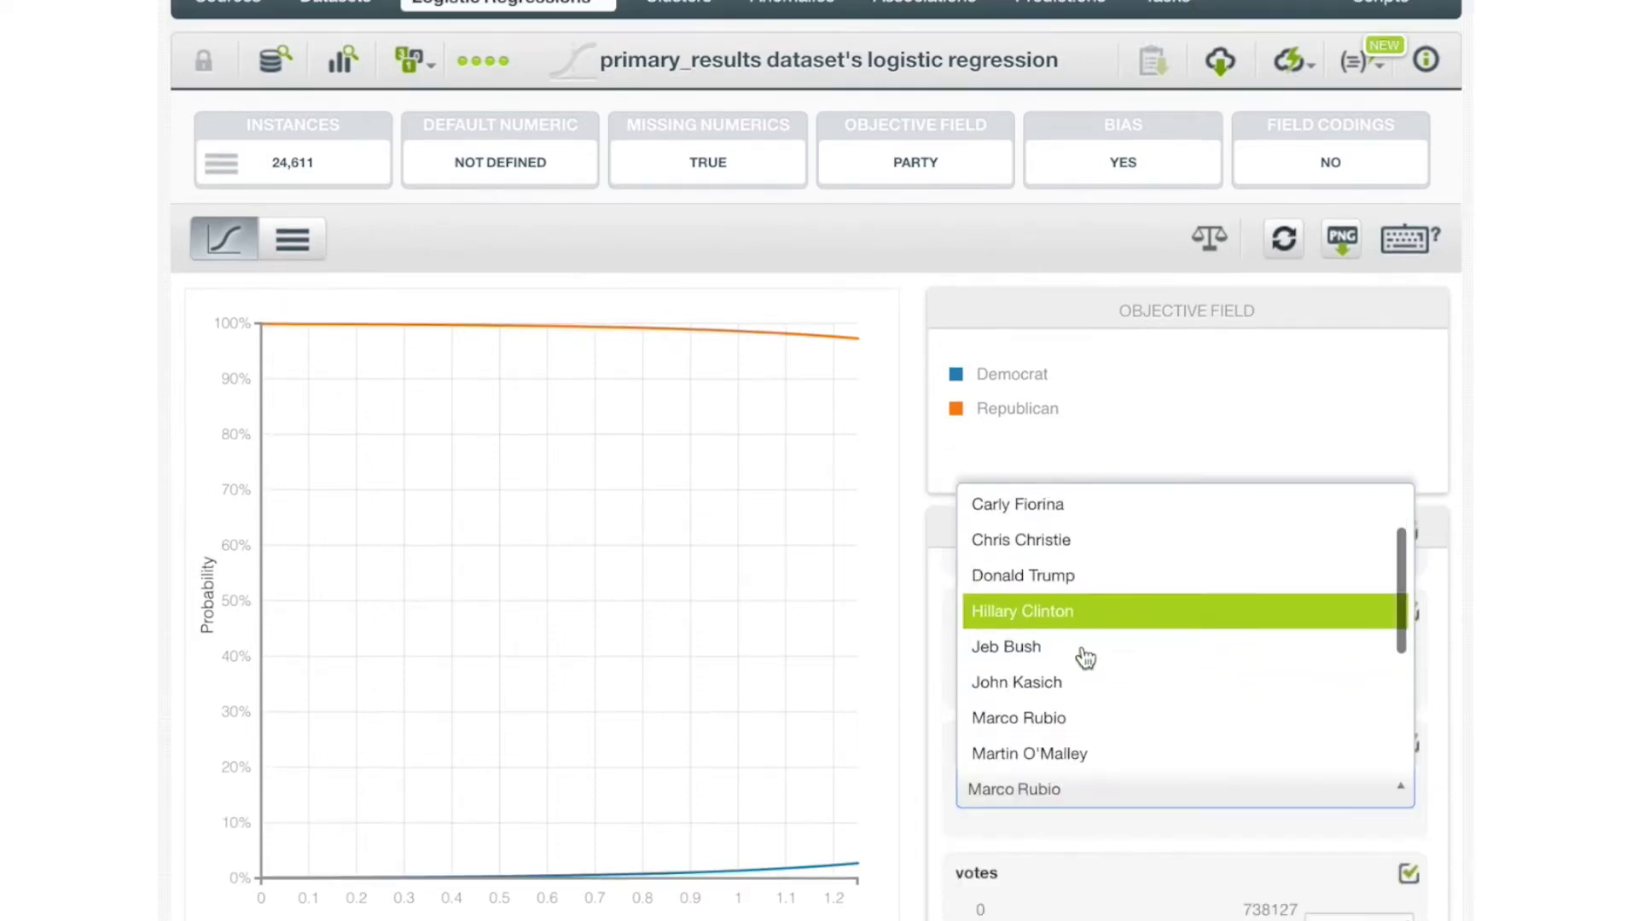
{"action": "scroll", "coordinate": [1079, 661], "scroll_direction": "down", "scroll_amount": 2}
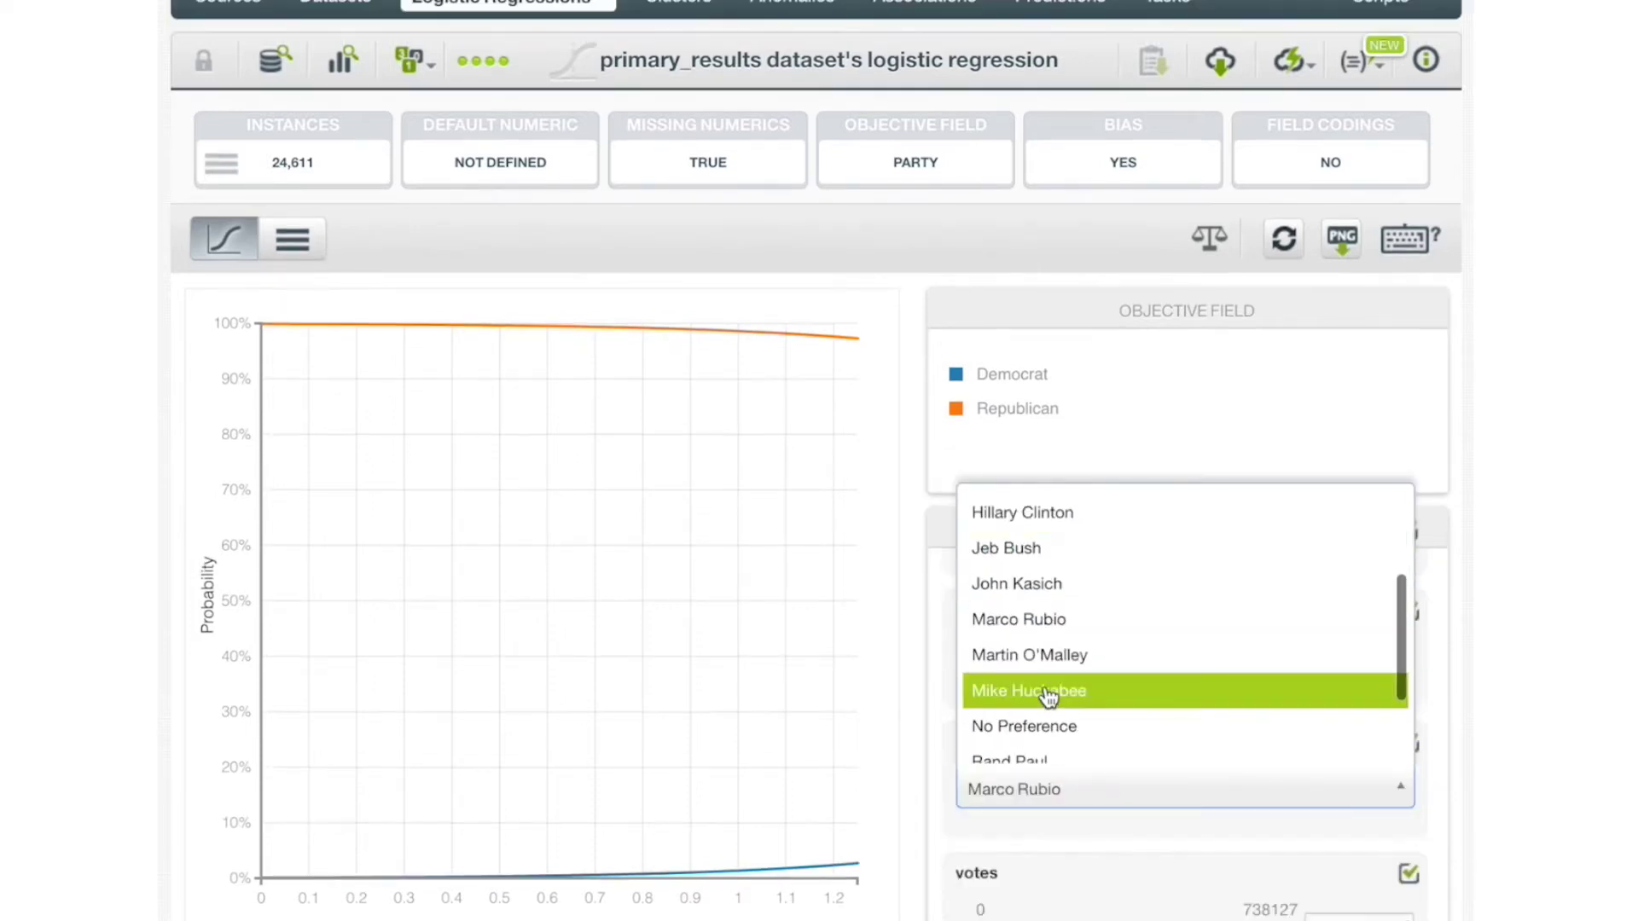
{"action": "left_click", "coordinate": [1049, 691]}
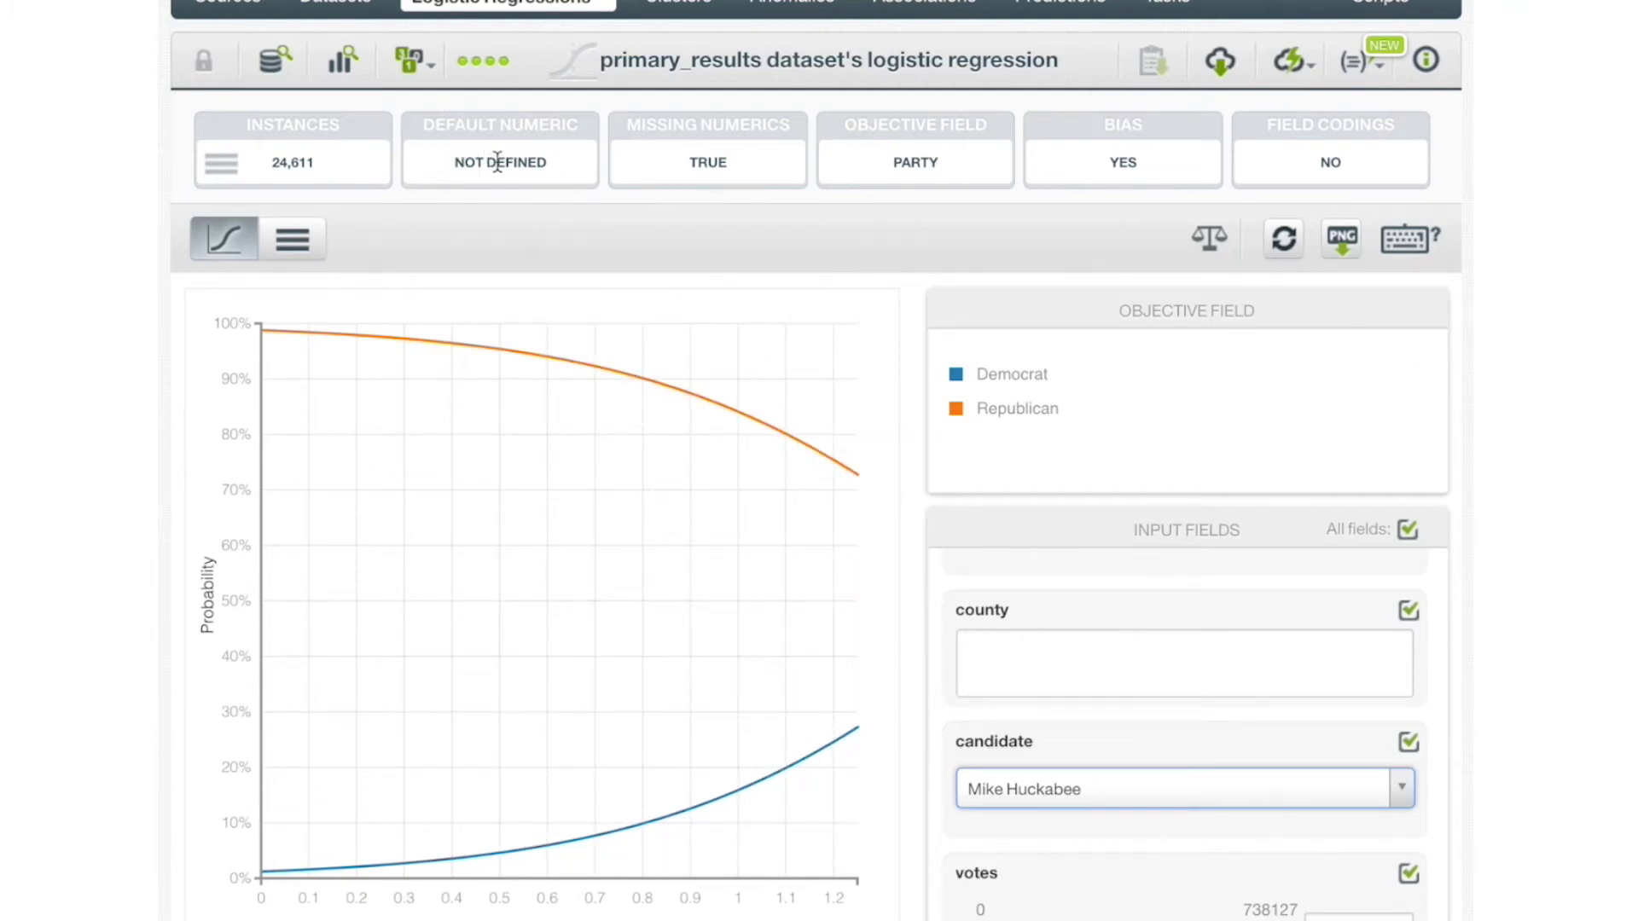
{"action": "left_click", "coordinate": [1016, 408]}
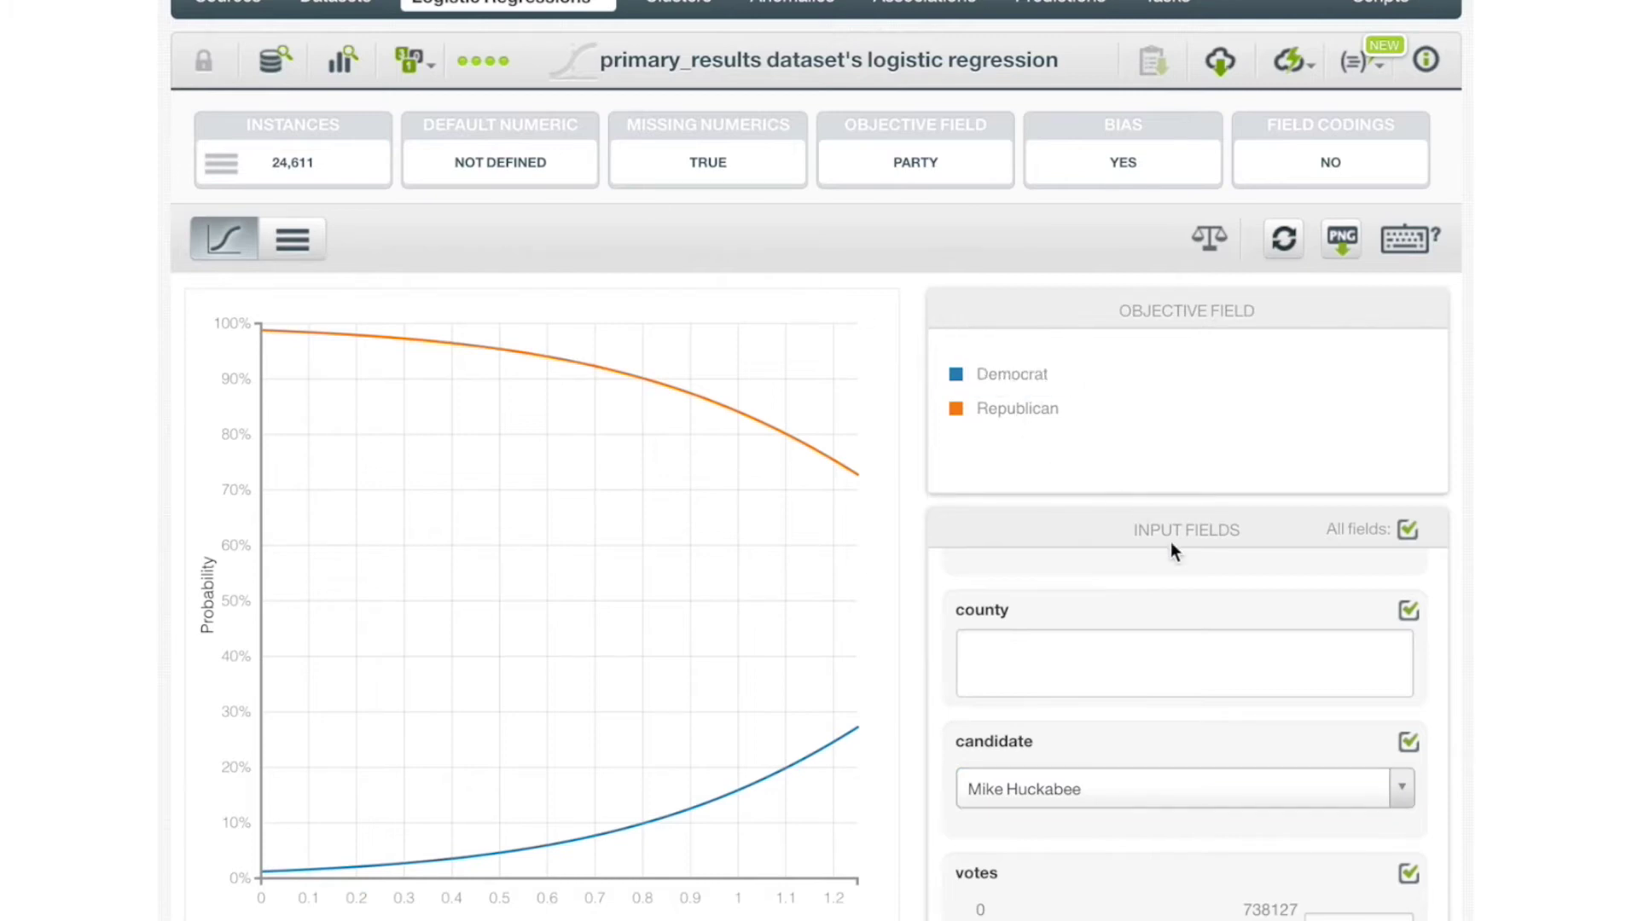
Reset the probability chart's input fields to their default values
{"action": "scroll", "coordinate": [1112, 631], "scroll_direction": "up", "scroll_amount": 3}
{"action": "scroll", "coordinate": [1112, 631], "scroll_direction": "down", "scroll_amount": 2}
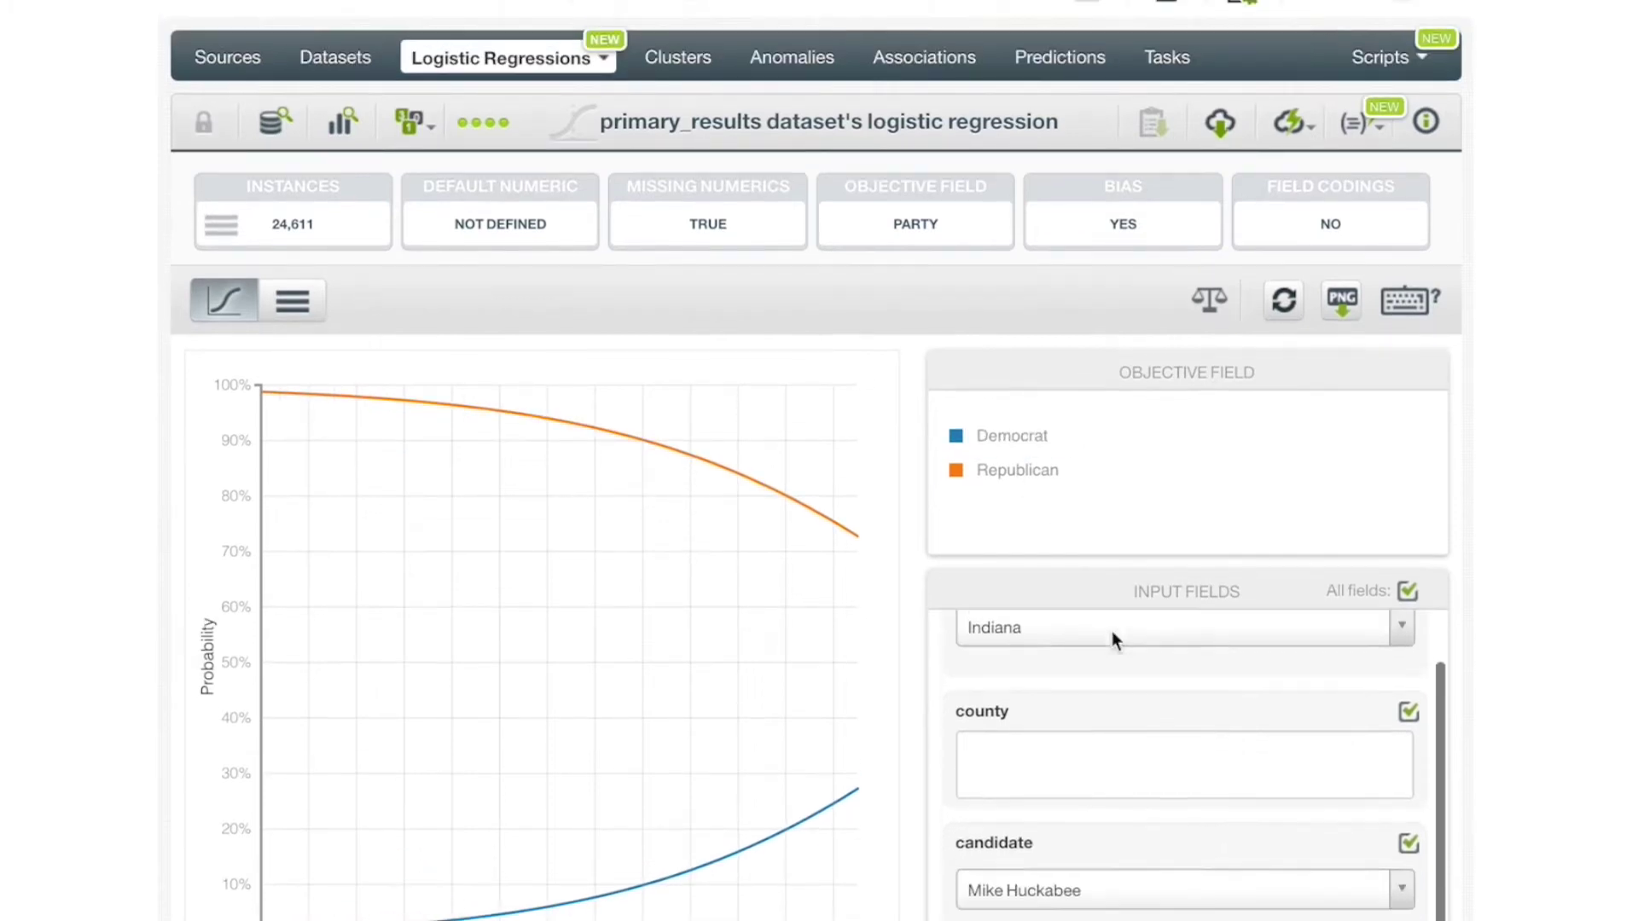
{"action": "scroll", "coordinate": [1113, 638], "scroll_direction": "down", "scroll_amount": 1}
{"action": "scroll", "coordinate": [1363, 785], "scroll_direction": "up", "scroll_amount": 2}
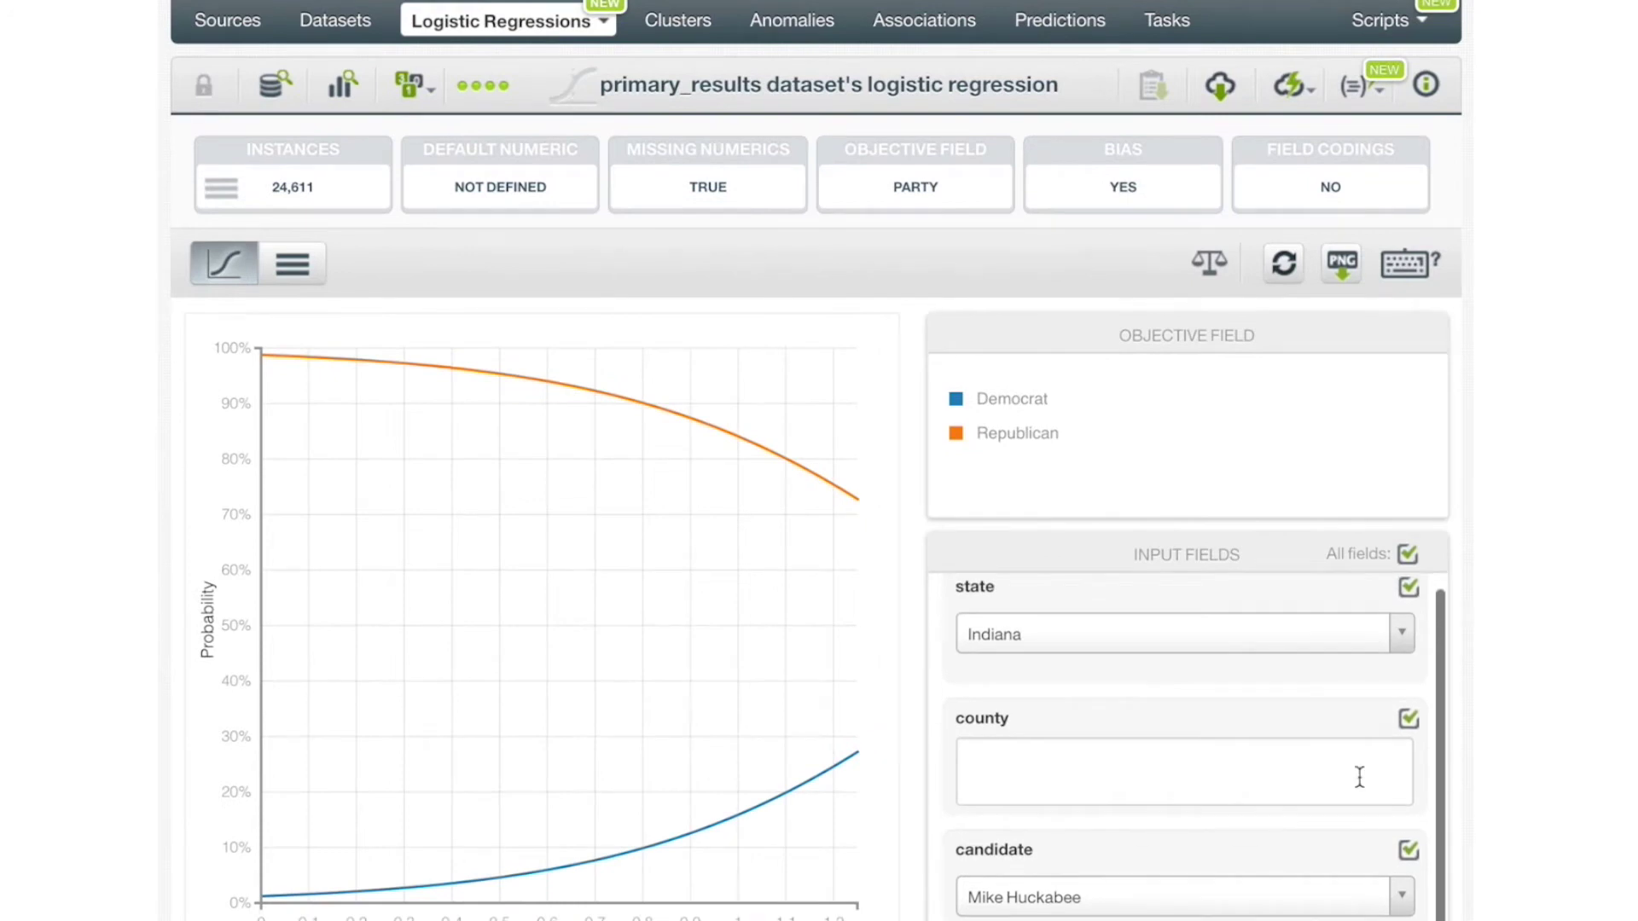
{"action": "scroll", "coordinate": [1286, 647], "scroll_direction": "up", "scroll_amount": 1}
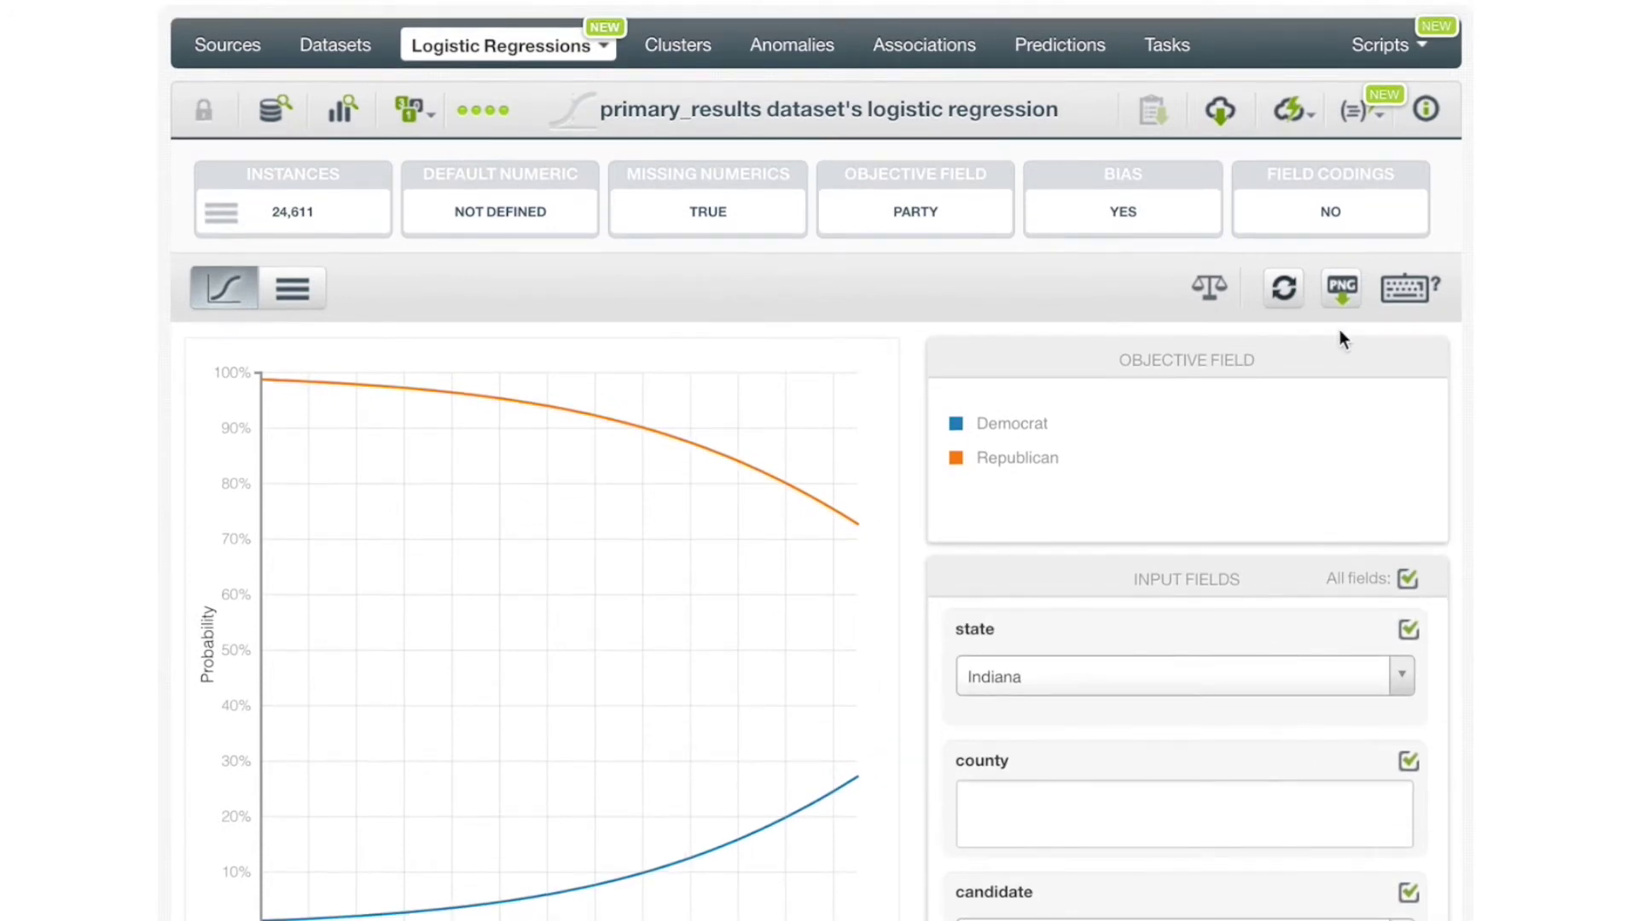
{"action": "mouse_move", "coordinate": [1363, 295]}
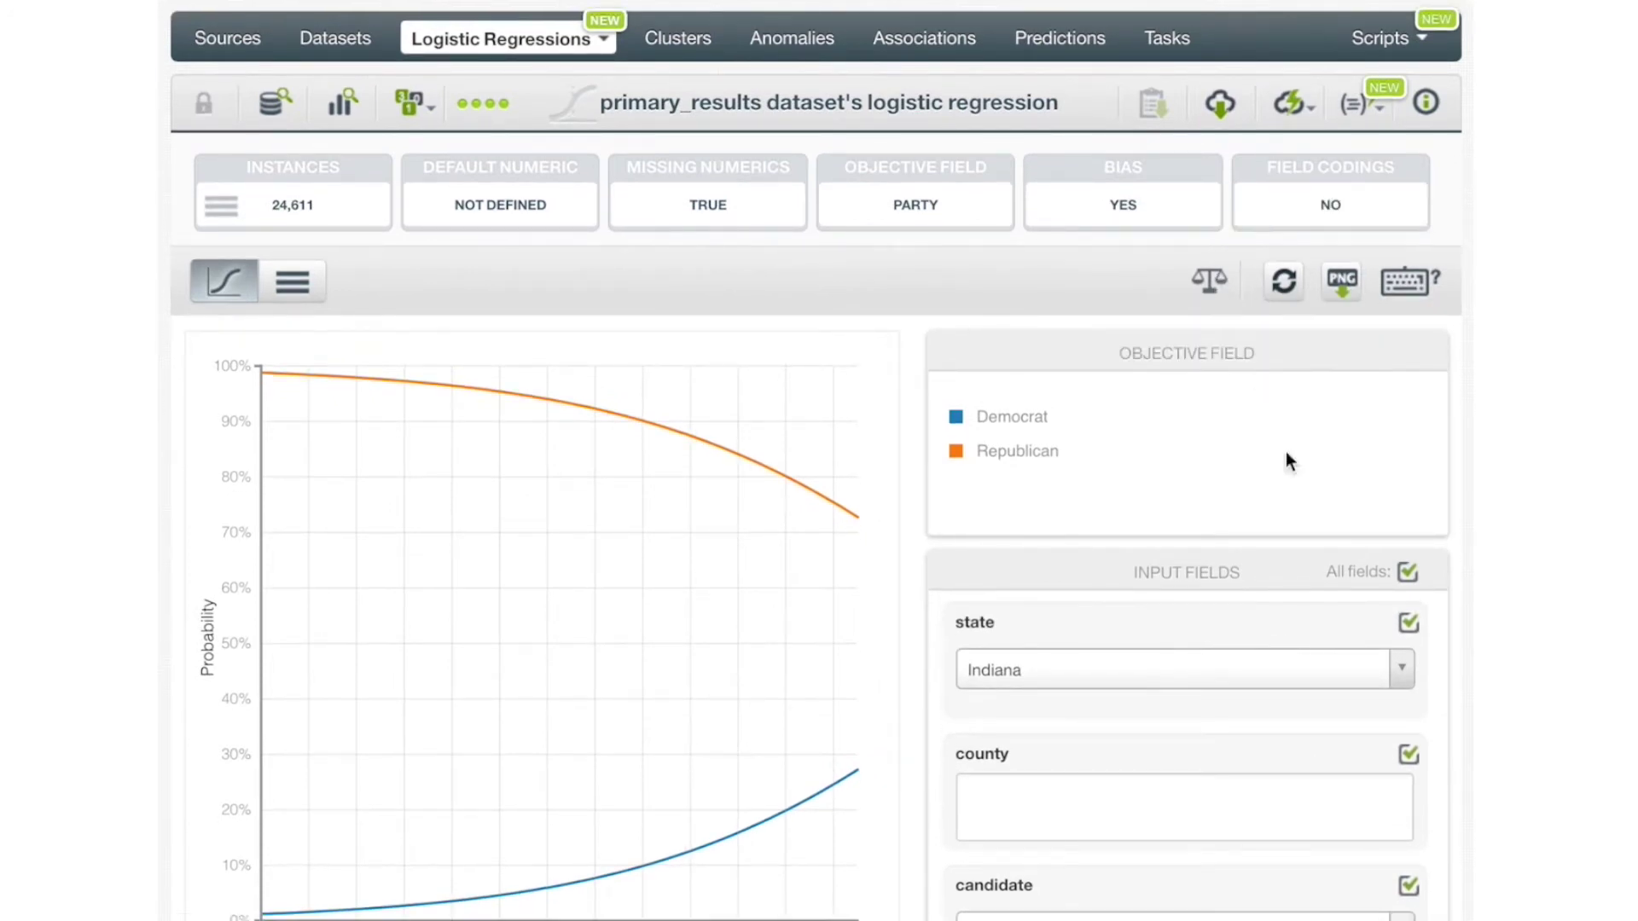
{"action": "scroll", "coordinate": [1286, 452], "scroll_direction": "down", "scroll_amount": 5}
{"action": "scroll", "coordinate": [1524, 673], "scroll_direction": "up", "scroll_amount": 5}
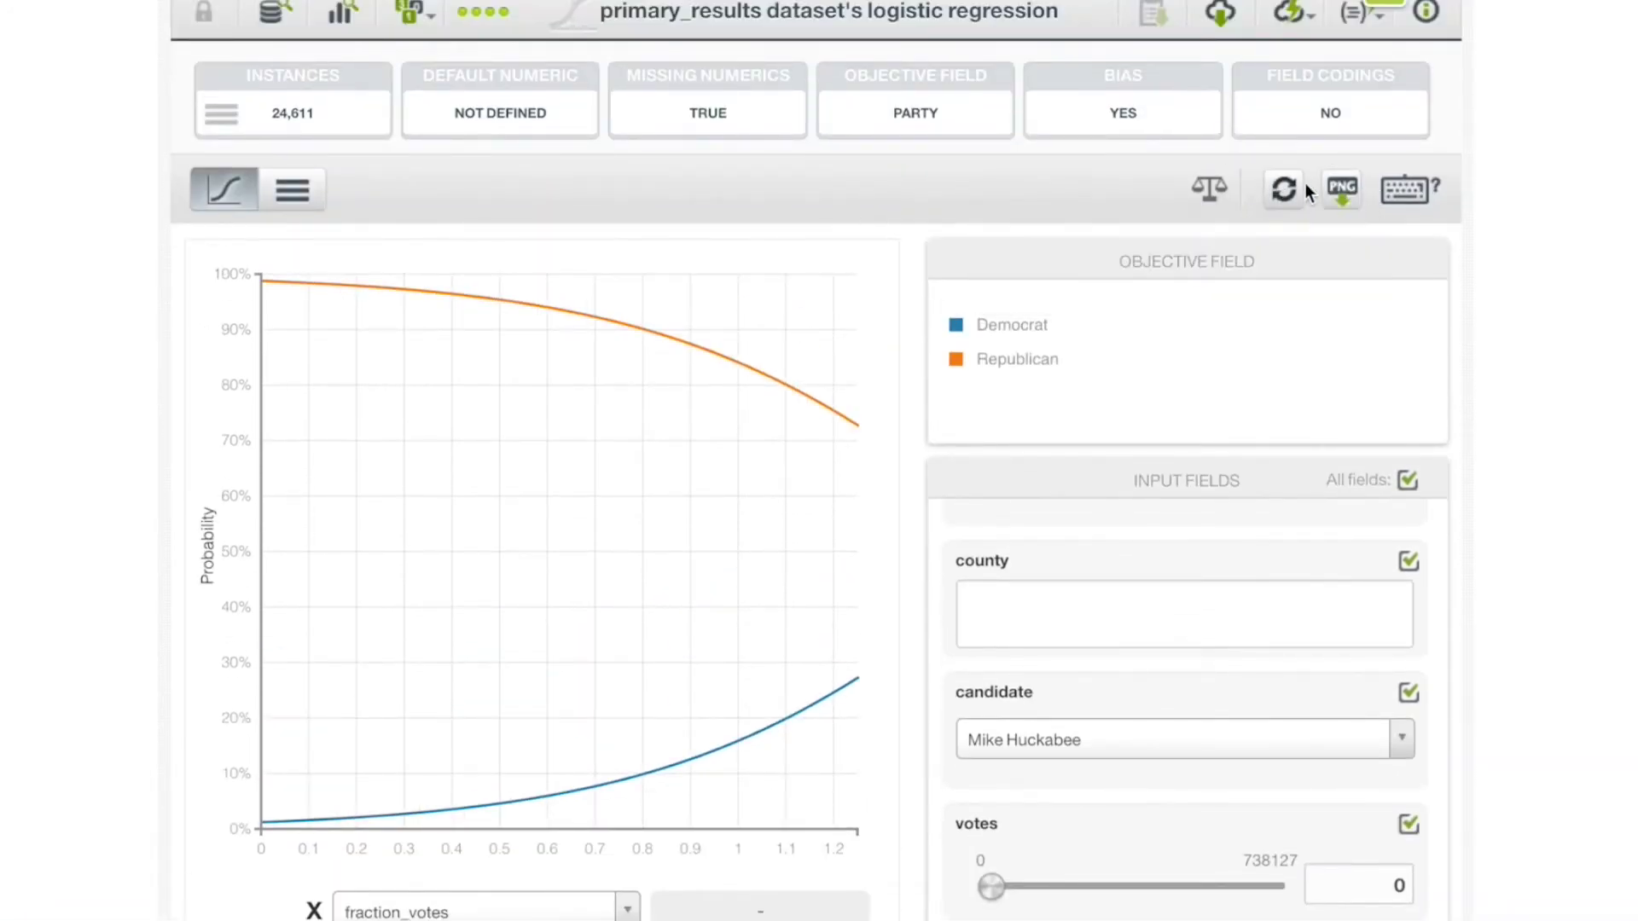
{"action": "scroll", "coordinate": [1527, 323], "scroll_direction": "up", "scroll_amount": 1}
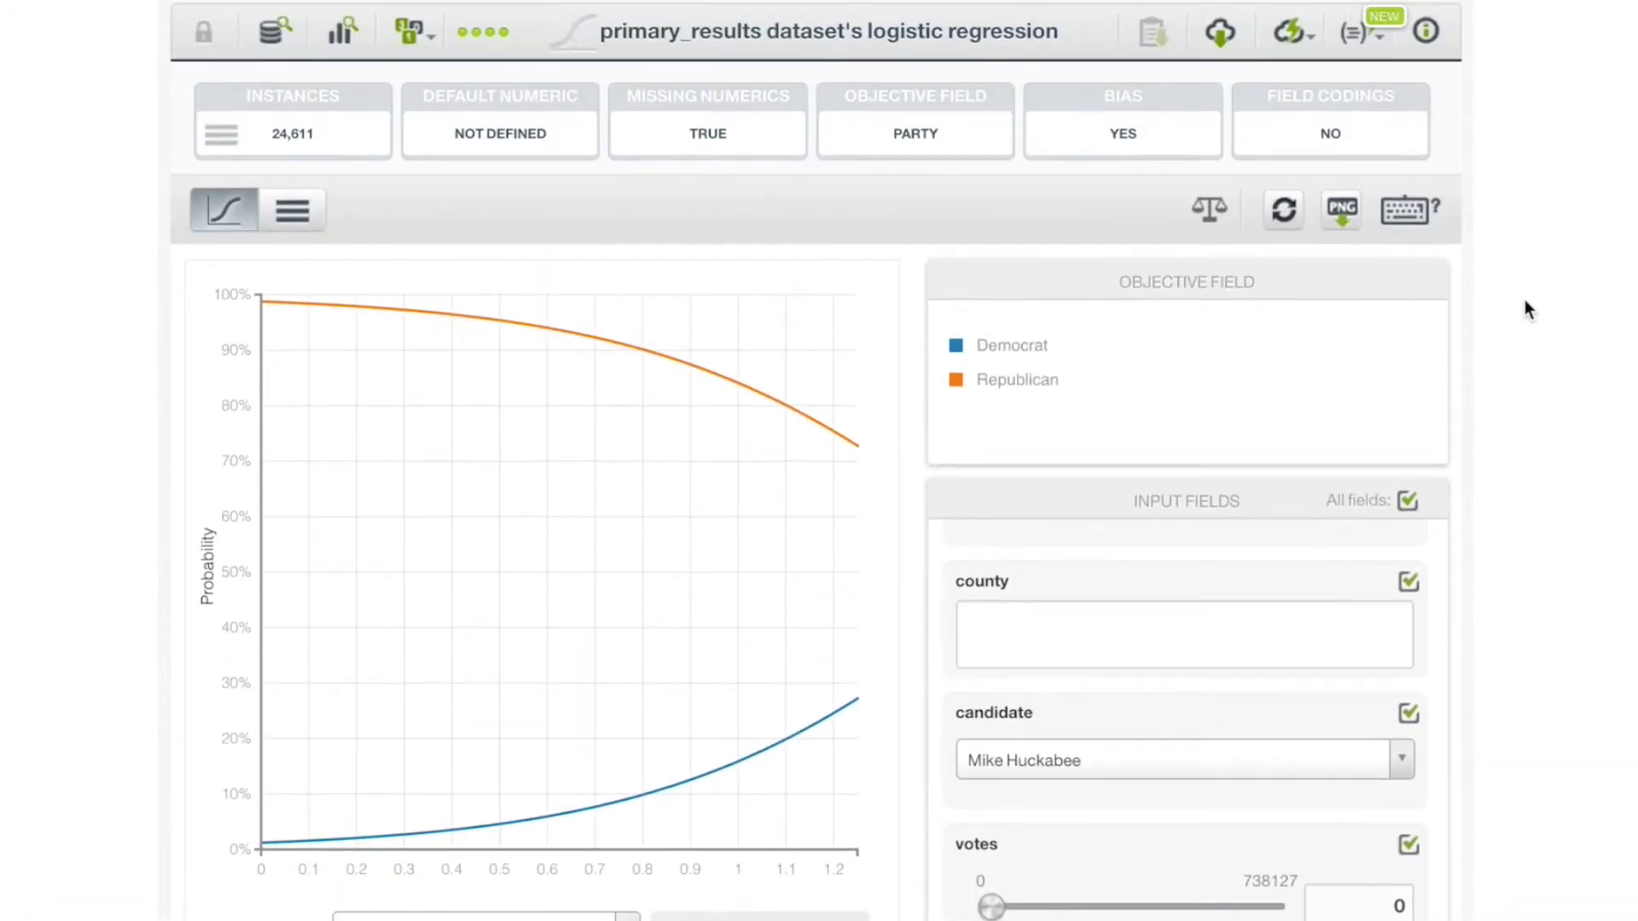
{"action": "mouse_move", "coordinate": [1367, 60]}
{"action": "scroll", "coordinate": [1425, 587], "scroll_direction": "up", "scroll_amount": 1}
{"action": "mouse_move", "coordinate": [1353, 214]}
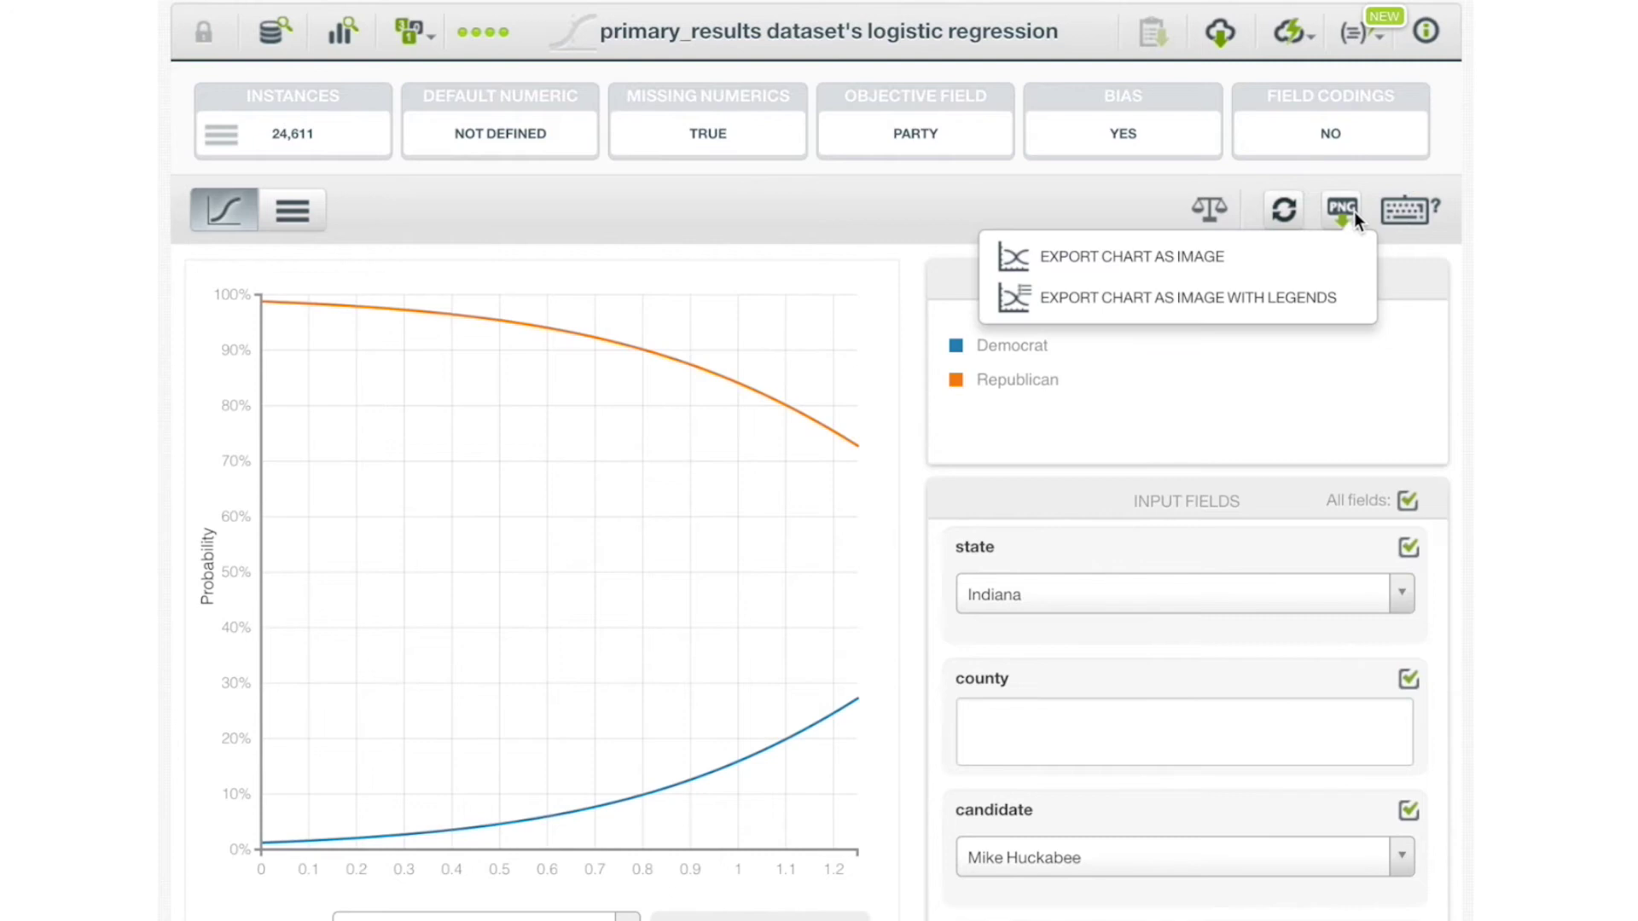
{"action": "left_click", "coordinate": [1279, 212]}
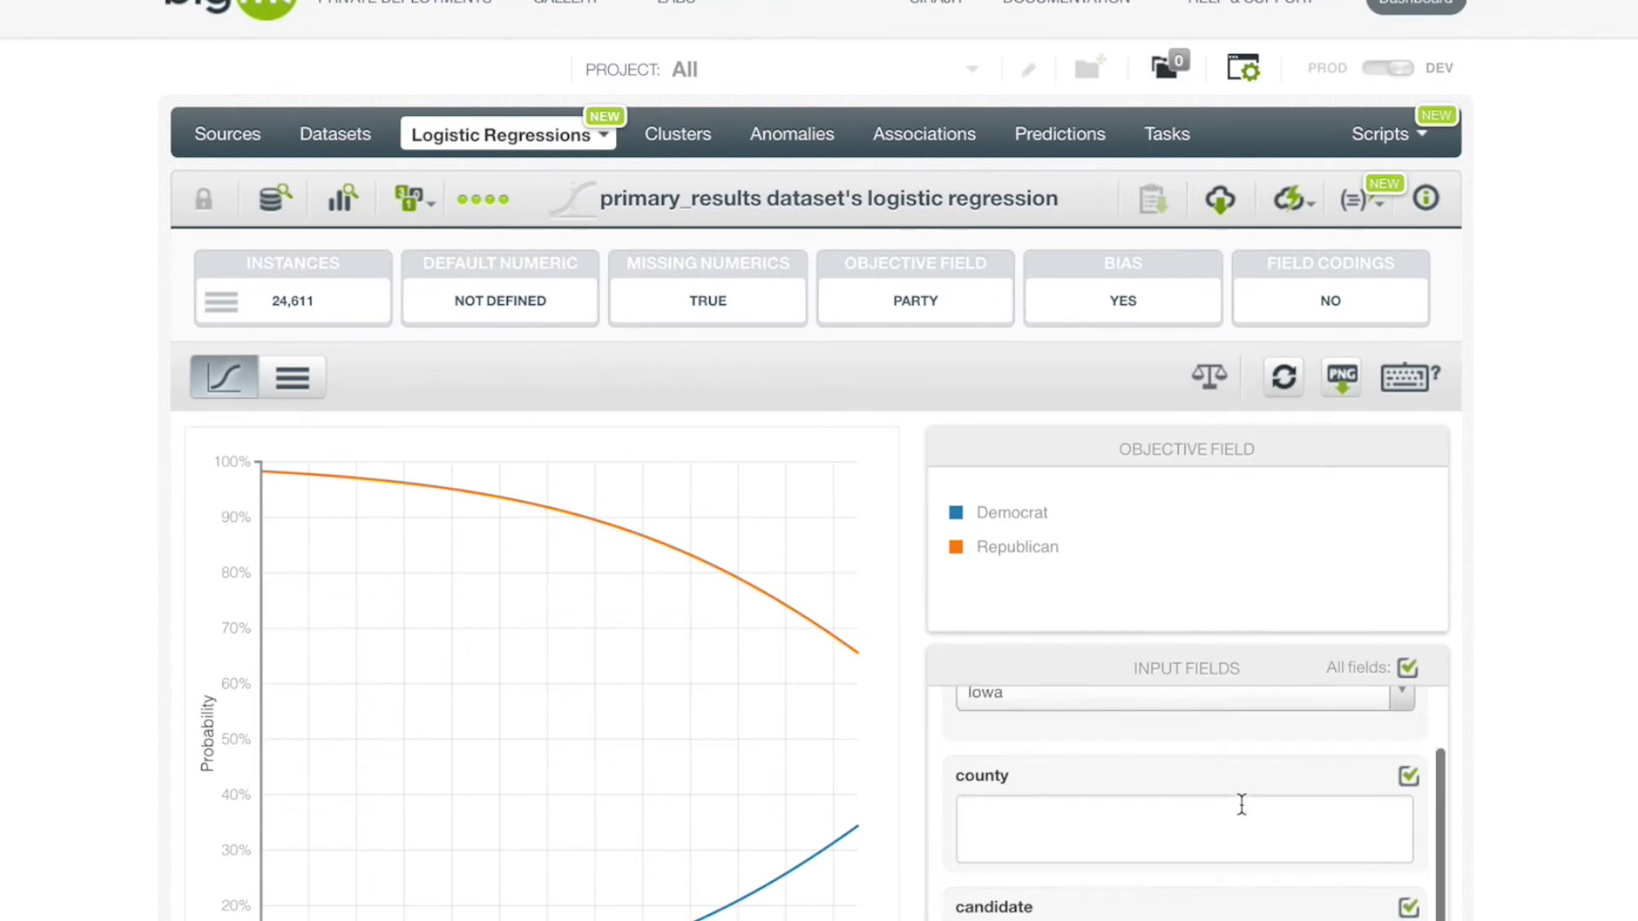
Scroll through the coefficient table of bias and per-state Democrat and Republican coefficients
{"action": "scroll", "coordinate": [1578, 756], "scroll_direction": "down", "scroll_amount": 2}
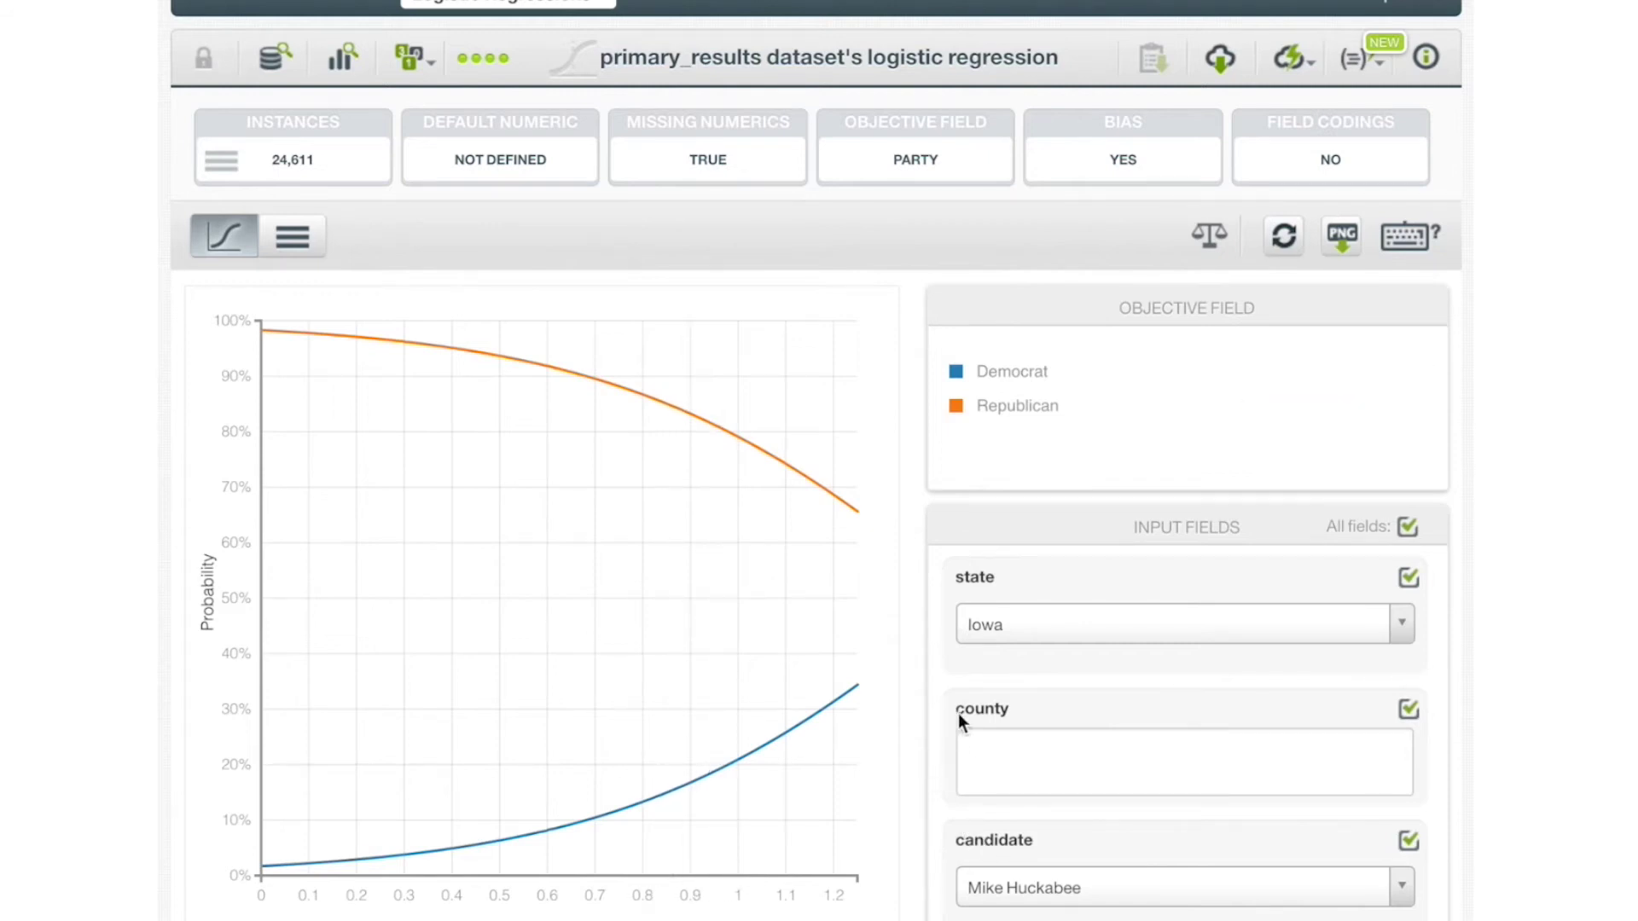
{"action": "scroll", "coordinate": [944, 637], "scroll_direction": "down", "scroll_amount": 1}
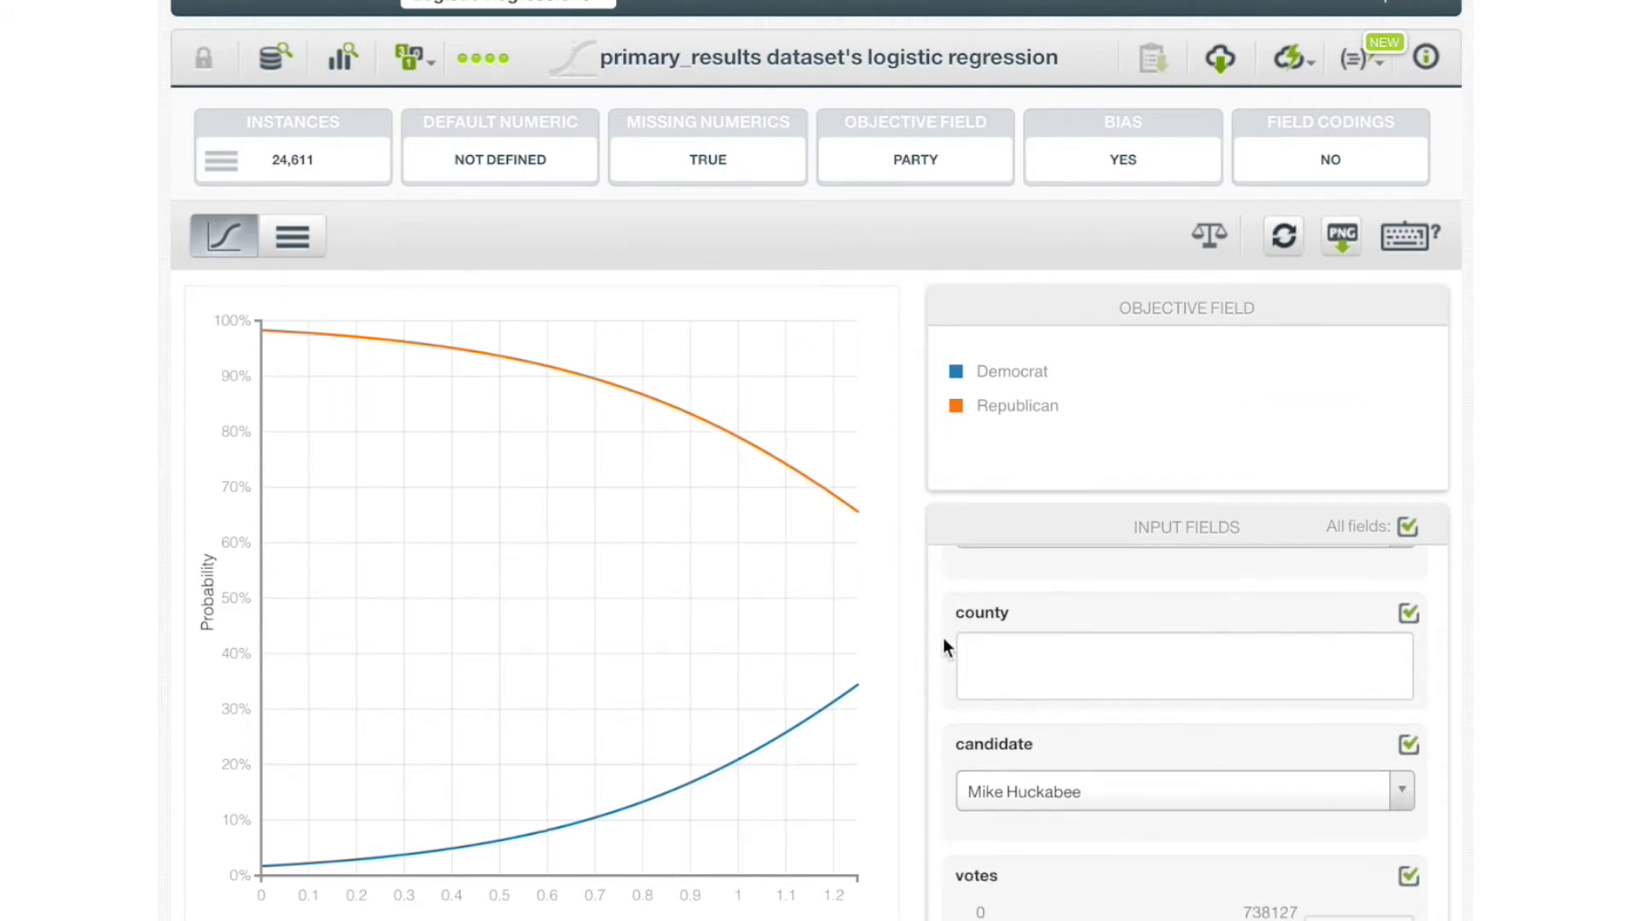
{"action": "scroll", "coordinate": [944, 637], "scroll_direction": "up", "scroll_amount": 1}
{"action": "scroll", "coordinate": [943, 637], "scroll_direction": "down", "scroll_amount": 1}
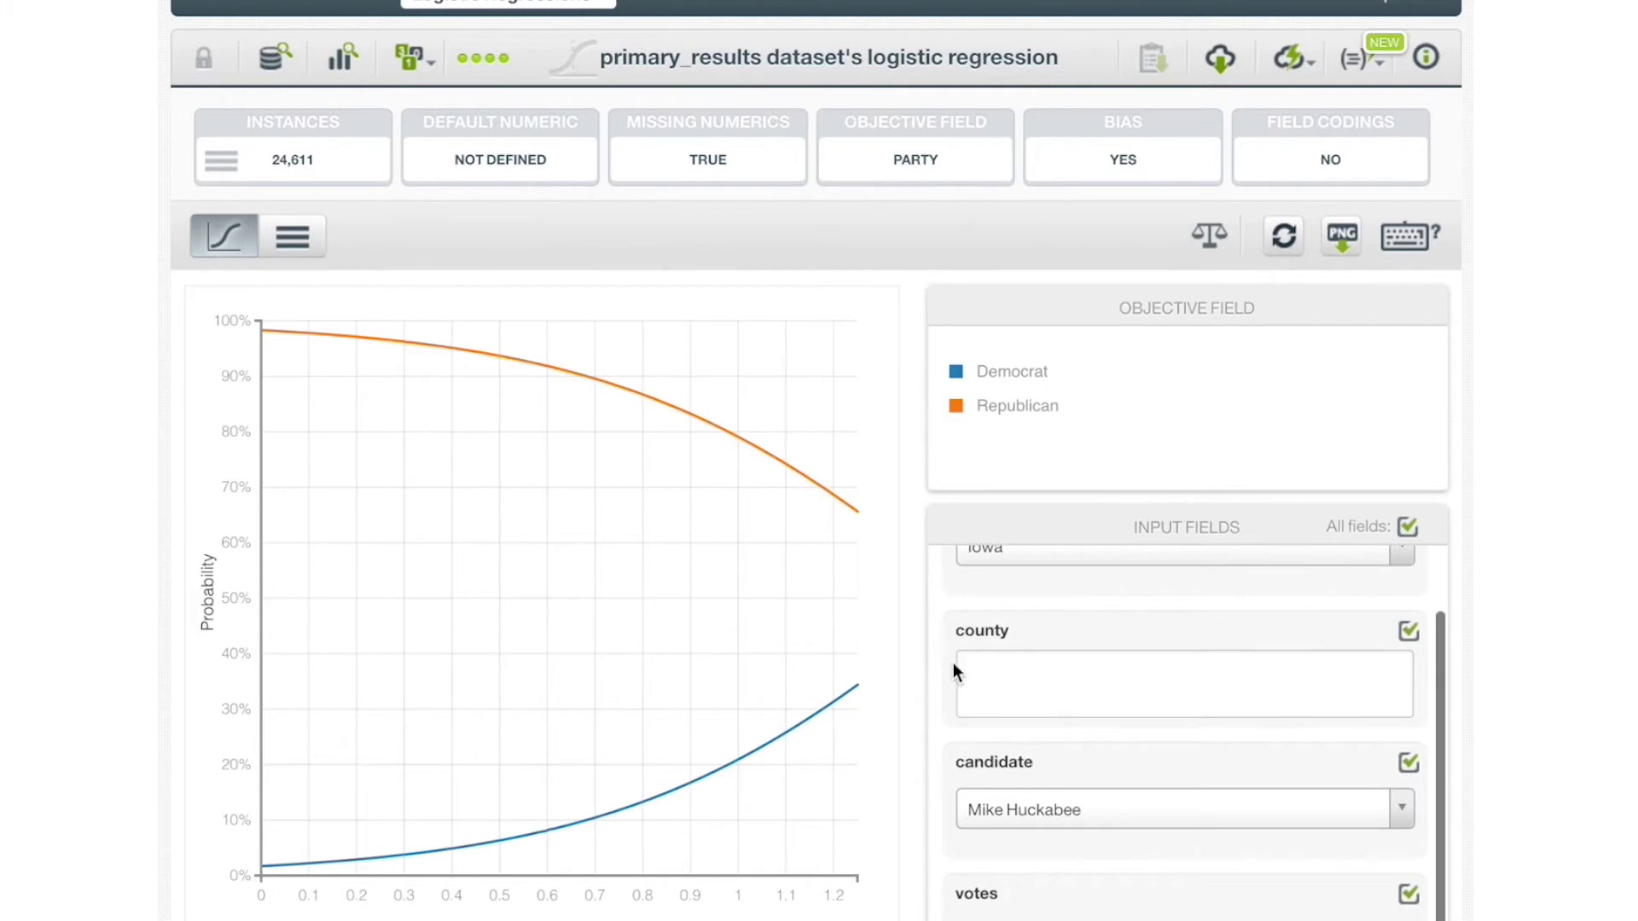
{"action": "scroll", "coordinate": [954, 663], "scroll_direction": "up", "scroll_amount": 1}
{"action": "scroll", "coordinate": [954, 663], "scroll_direction": "down", "scroll_amount": 1}
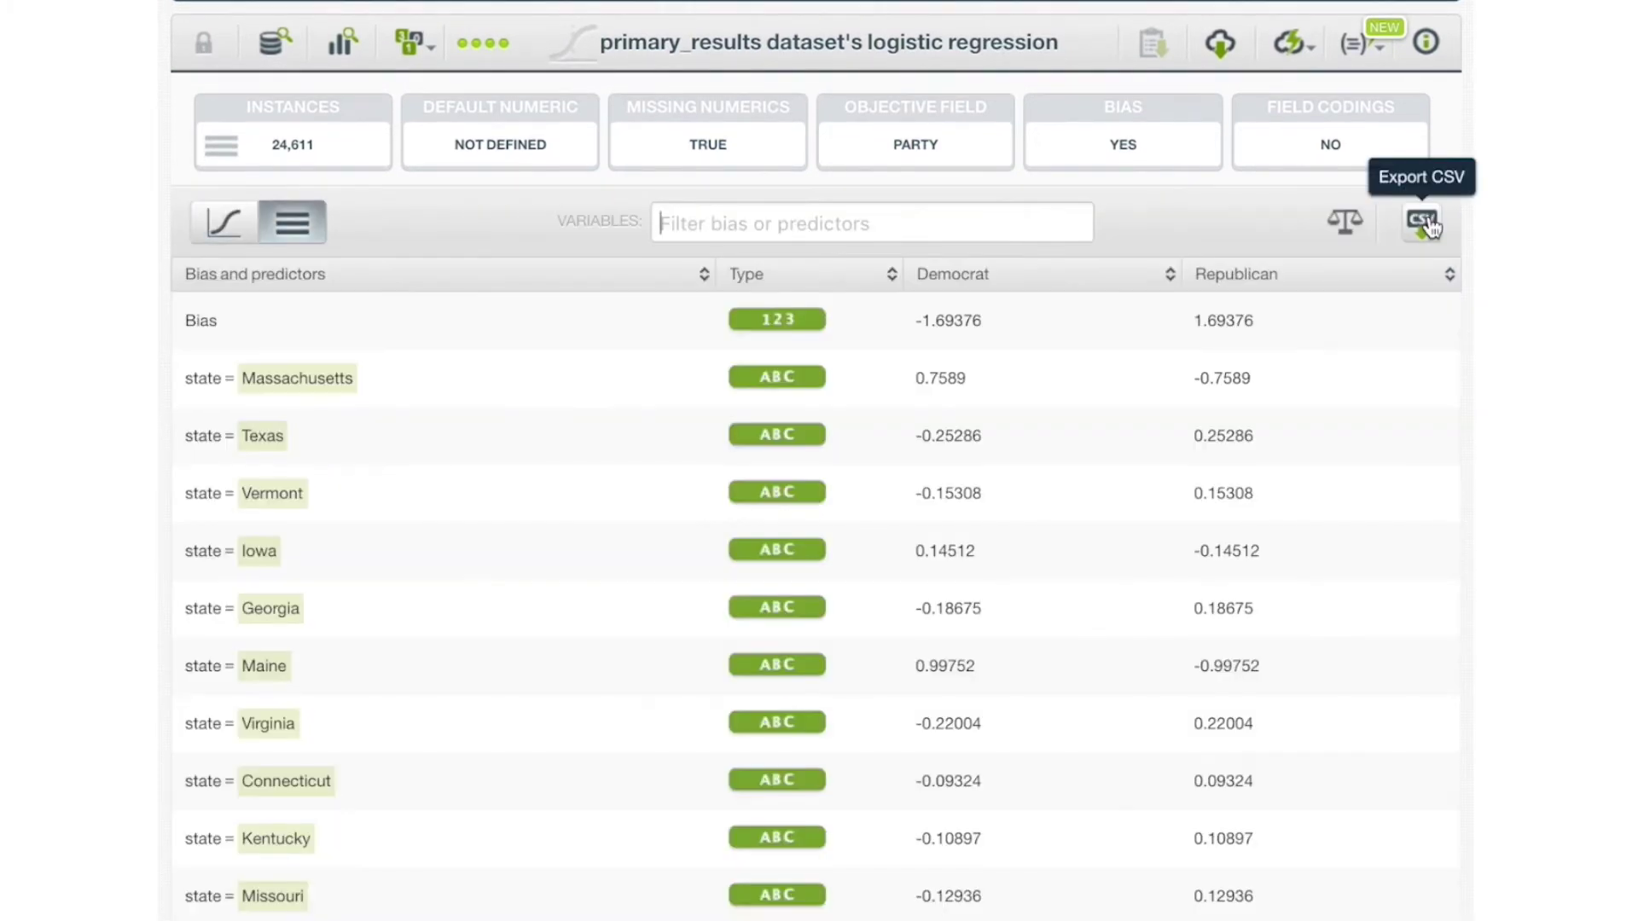
Download the coefficient table as CSV and scroll through its rows
{"action": "left_click", "coordinate": [1431, 229]}
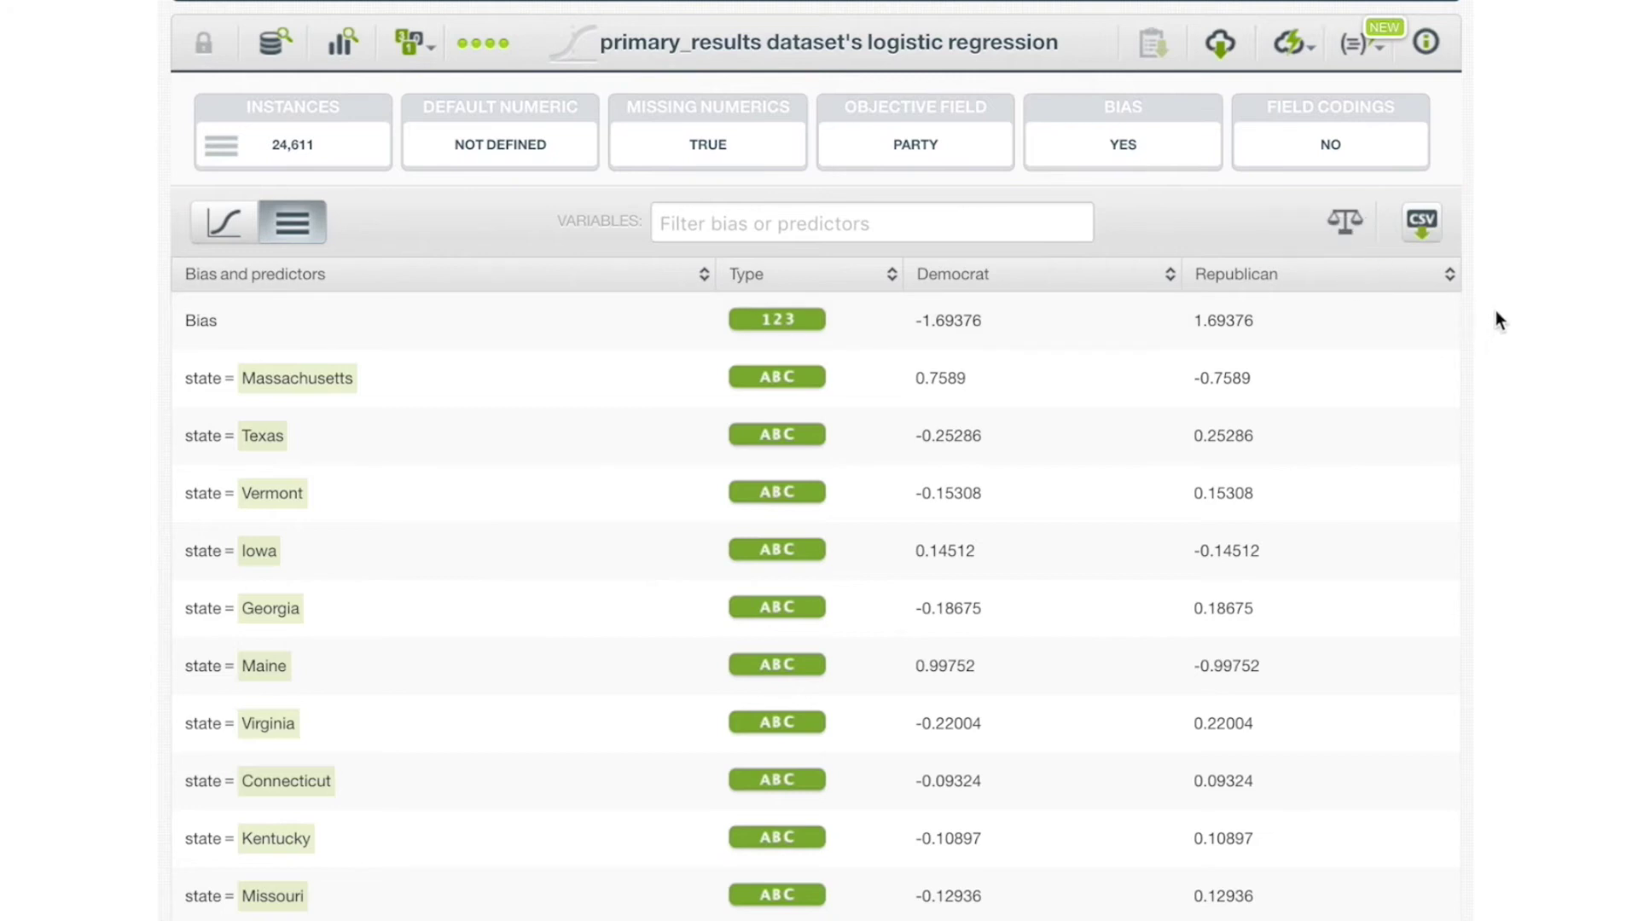
{"action": "scroll", "coordinate": [1496, 305], "scroll_direction": "down", "scroll_amount": 1}
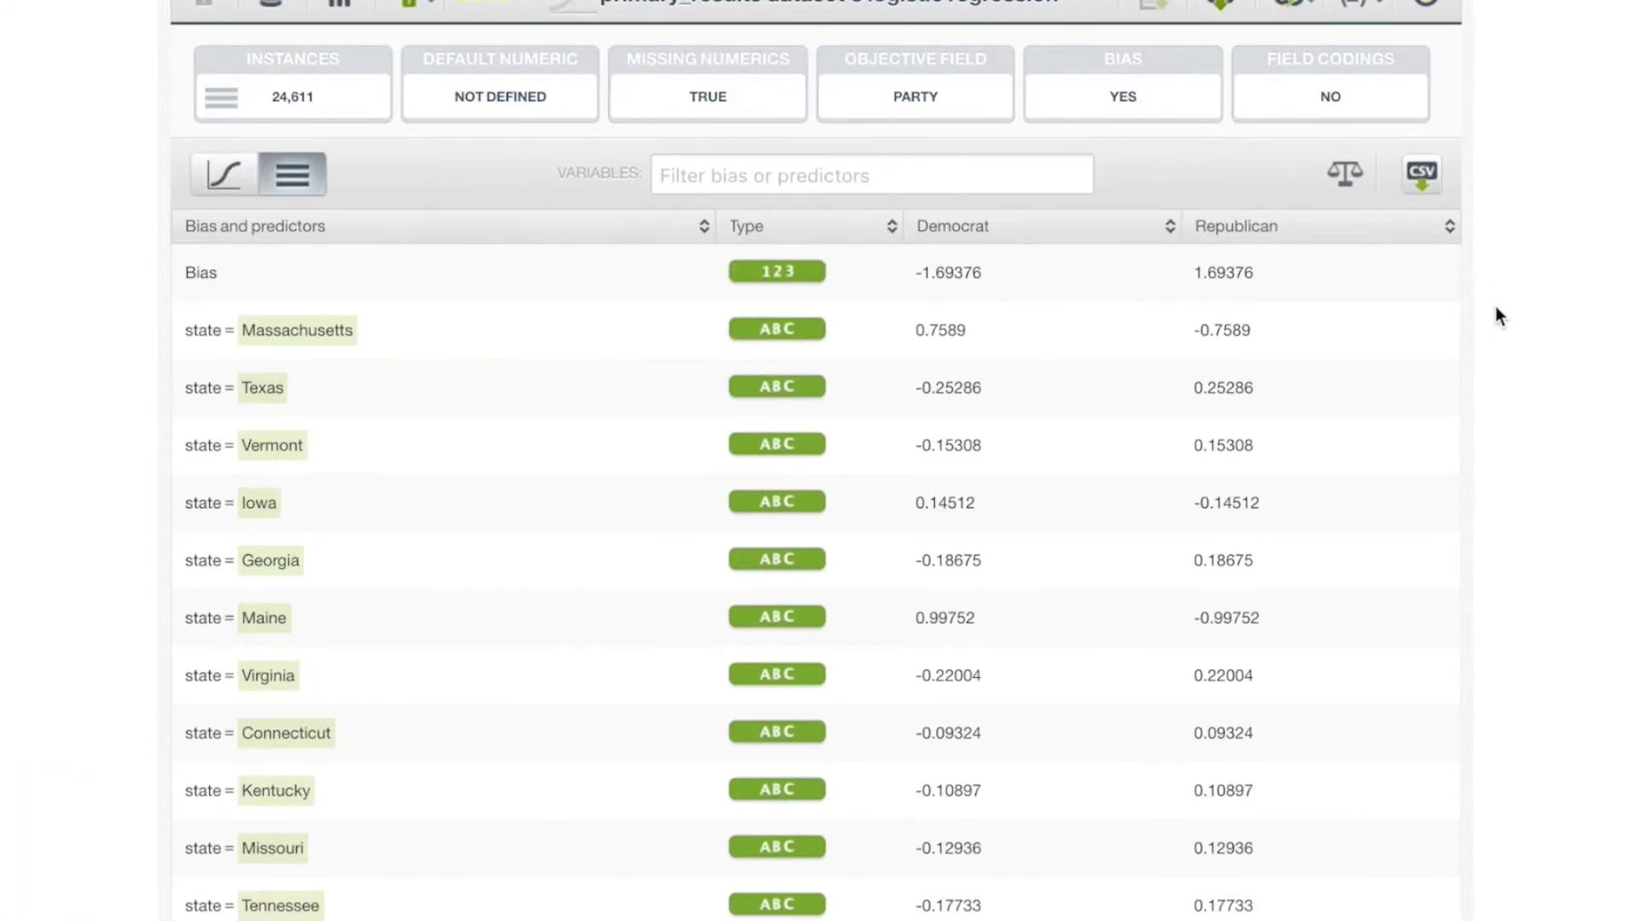
{"action": "scroll", "coordinate": [1496, 306], "scroll_direction": "up", "scroll_amount": 2}
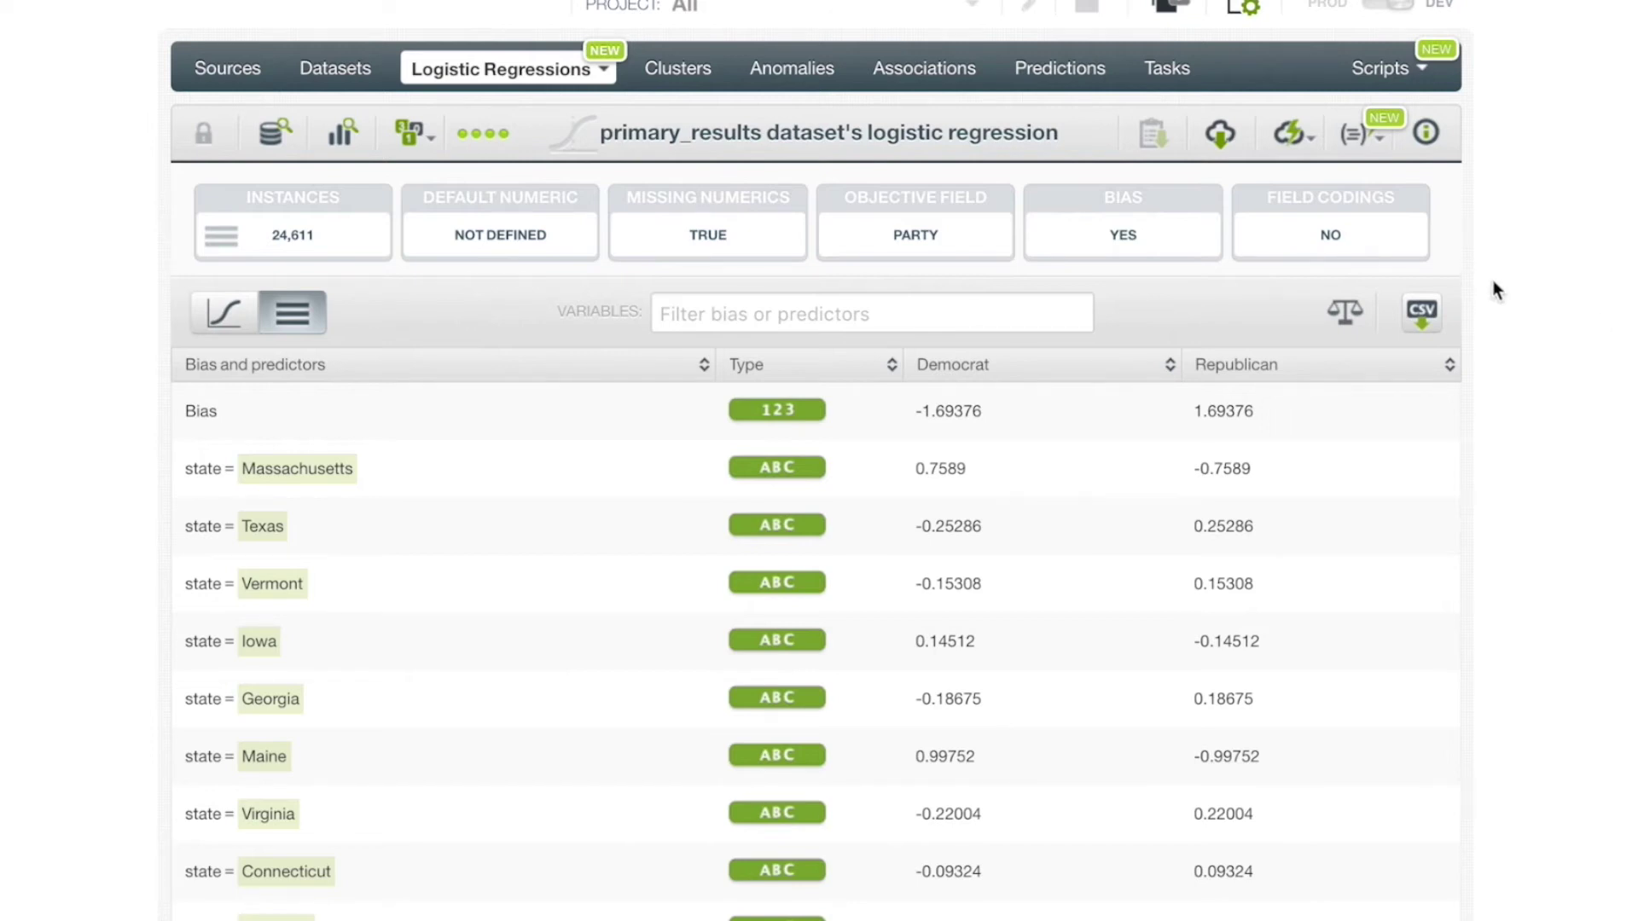
{"action": "scroll", "coordinate": [106, 505], "scroll_direction": "down", "scroll_amount": 3}
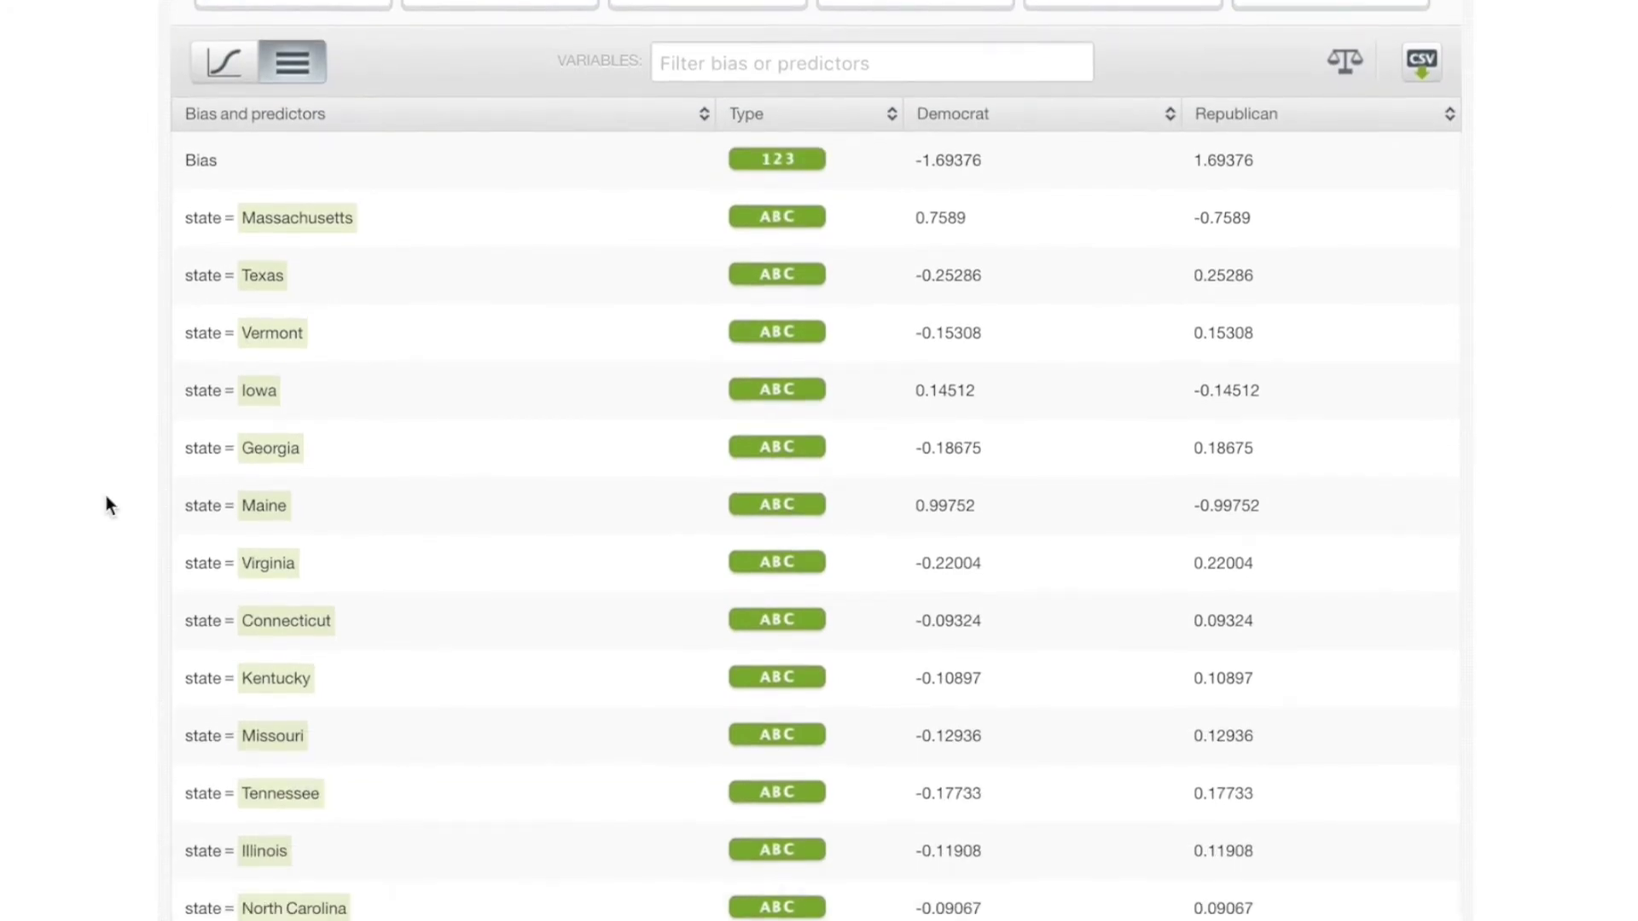
{"action": "scroll", "coordinate": [108, 502], "scroll_direction": "up", "scroll_amount": 2}
{"action": "scroll", "coordinate": [339, 519], "scroll_direction": "down", "scroll_amount": 2}
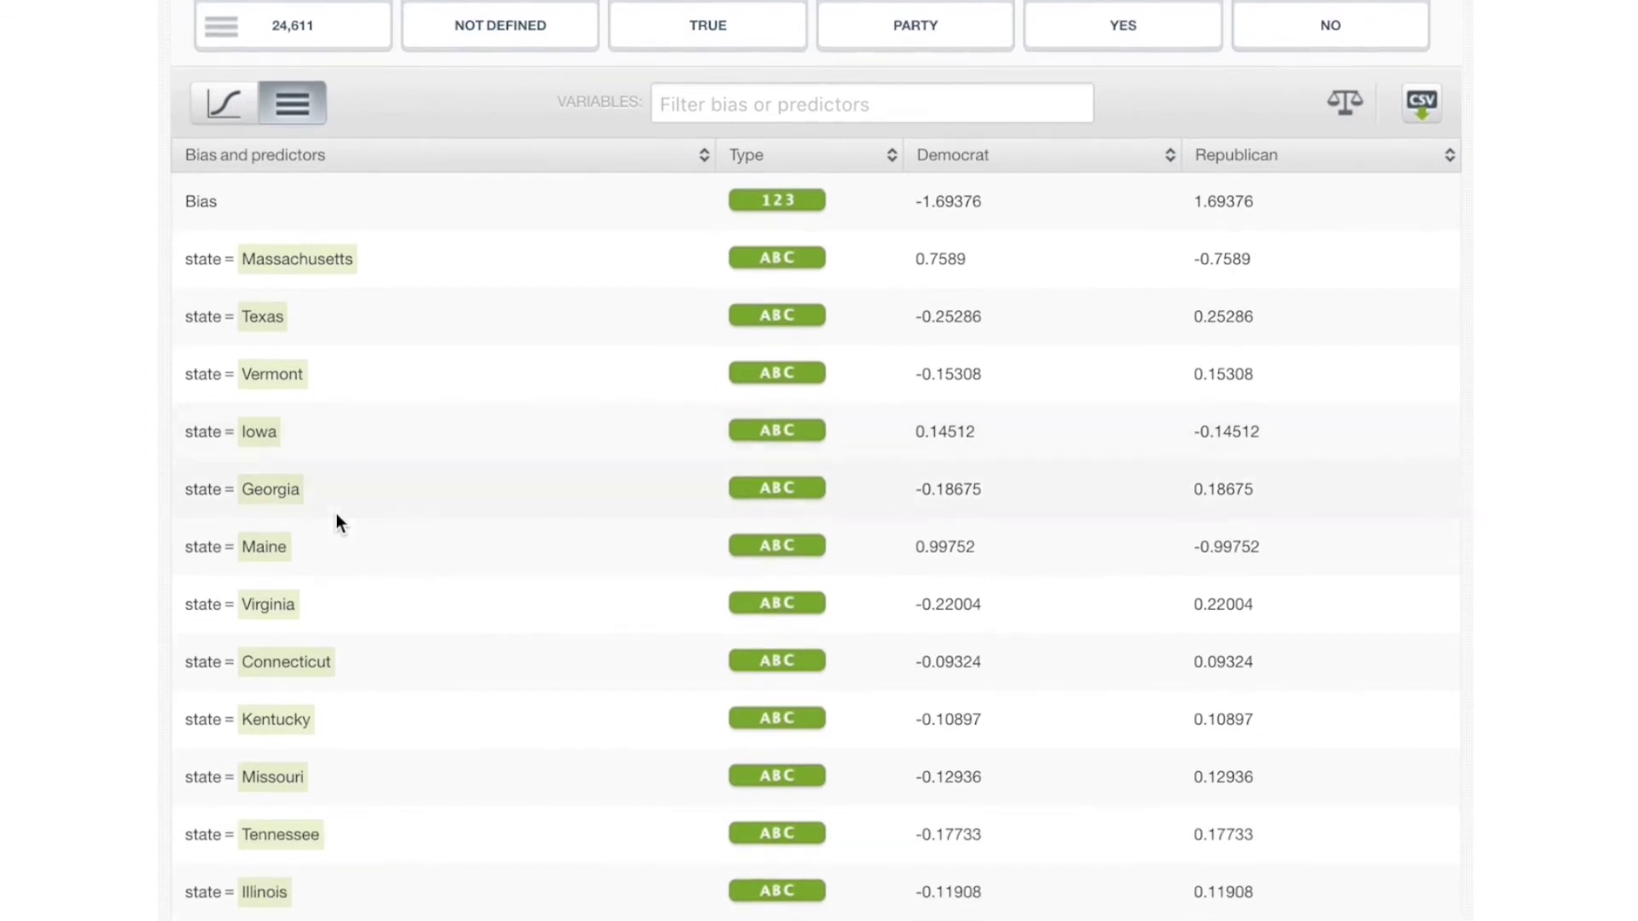
{"action": "scroll", "coordinate": [336, 513], "scroll_direction": "down", "scroll_amount": 2}
{"action": "scroll", "coordinate": [233, 443], "scroll_direction": "up", "scroll_amount": 3}
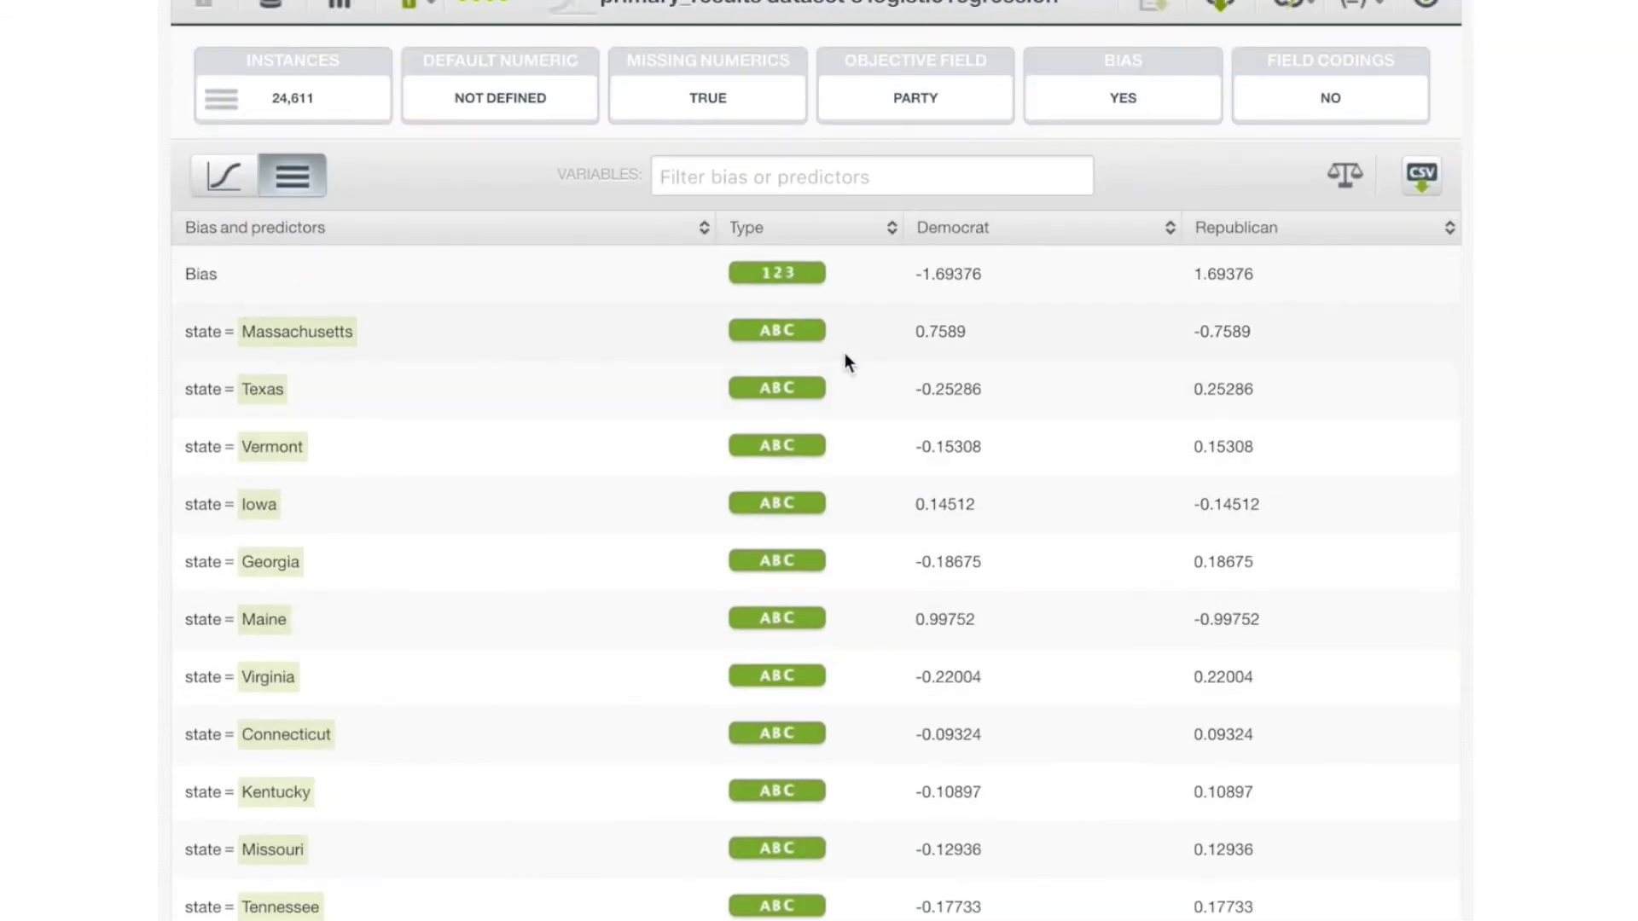
{"action": "scroll", "coordinate": [847, 363], "scroll_direction": "up", "scroll_amount": 2}
Filter the predictor list by 'mass', then clear the filter text
{"action": "left_click", "coordinate": [803, 322]}
{"action": "type", "text": "mass"}
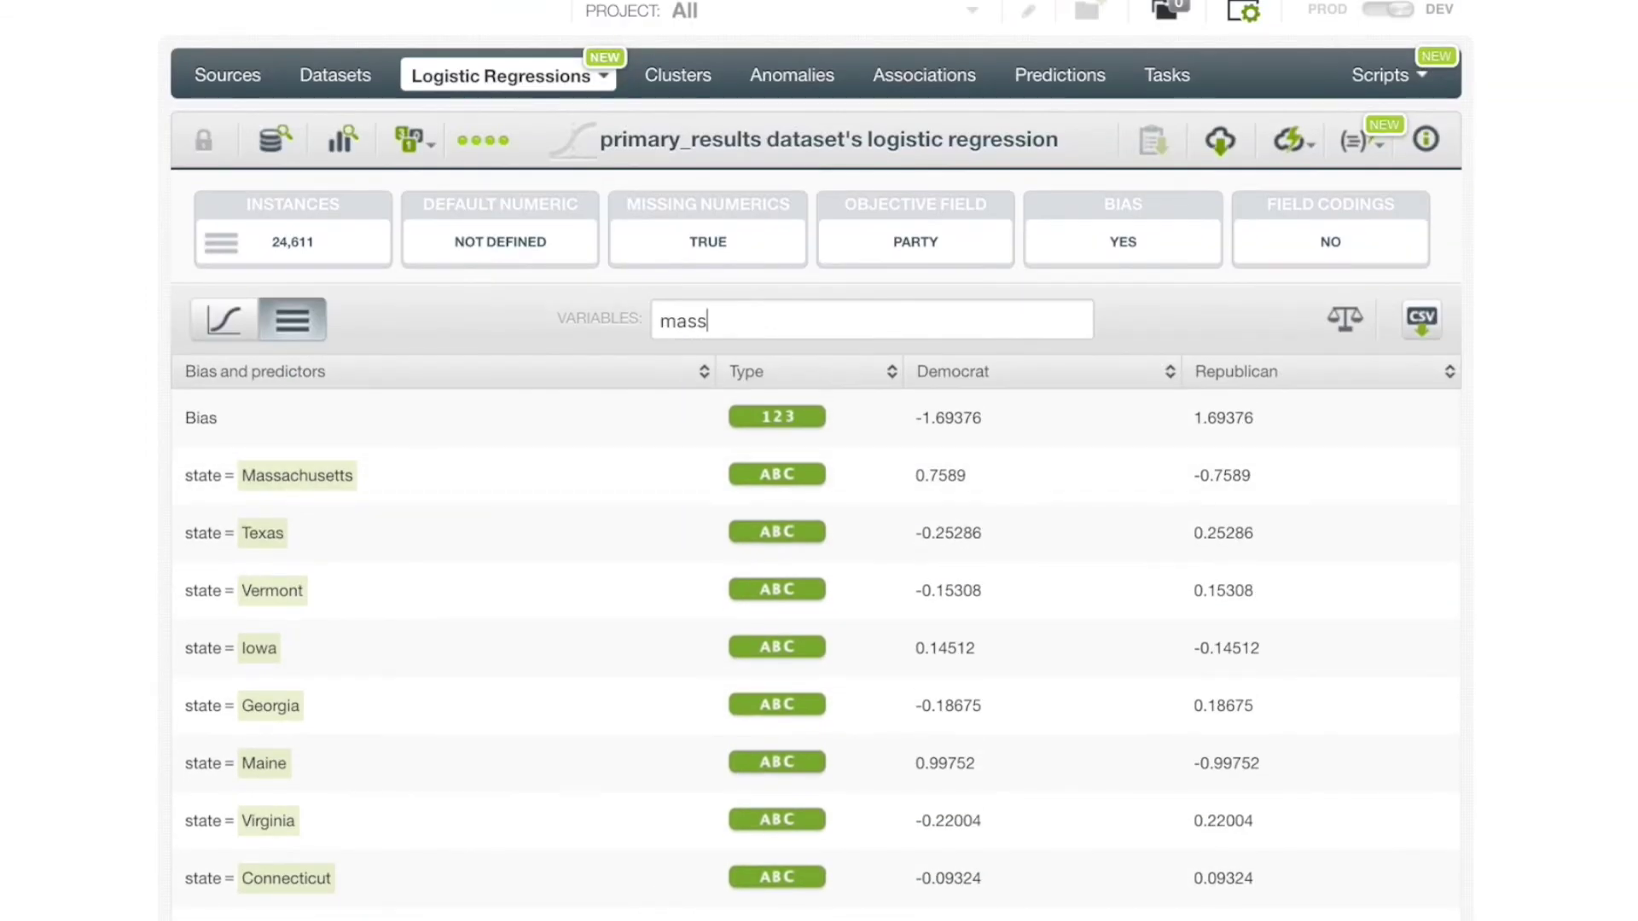
{"action": "key", "text": "ctrl+a"}
{"action": "key", "text": "BackSpace"}
{"action": "scroll", "coordinate": [1485, 546], "scroll_direction": "down", "scroll_amount": 1}
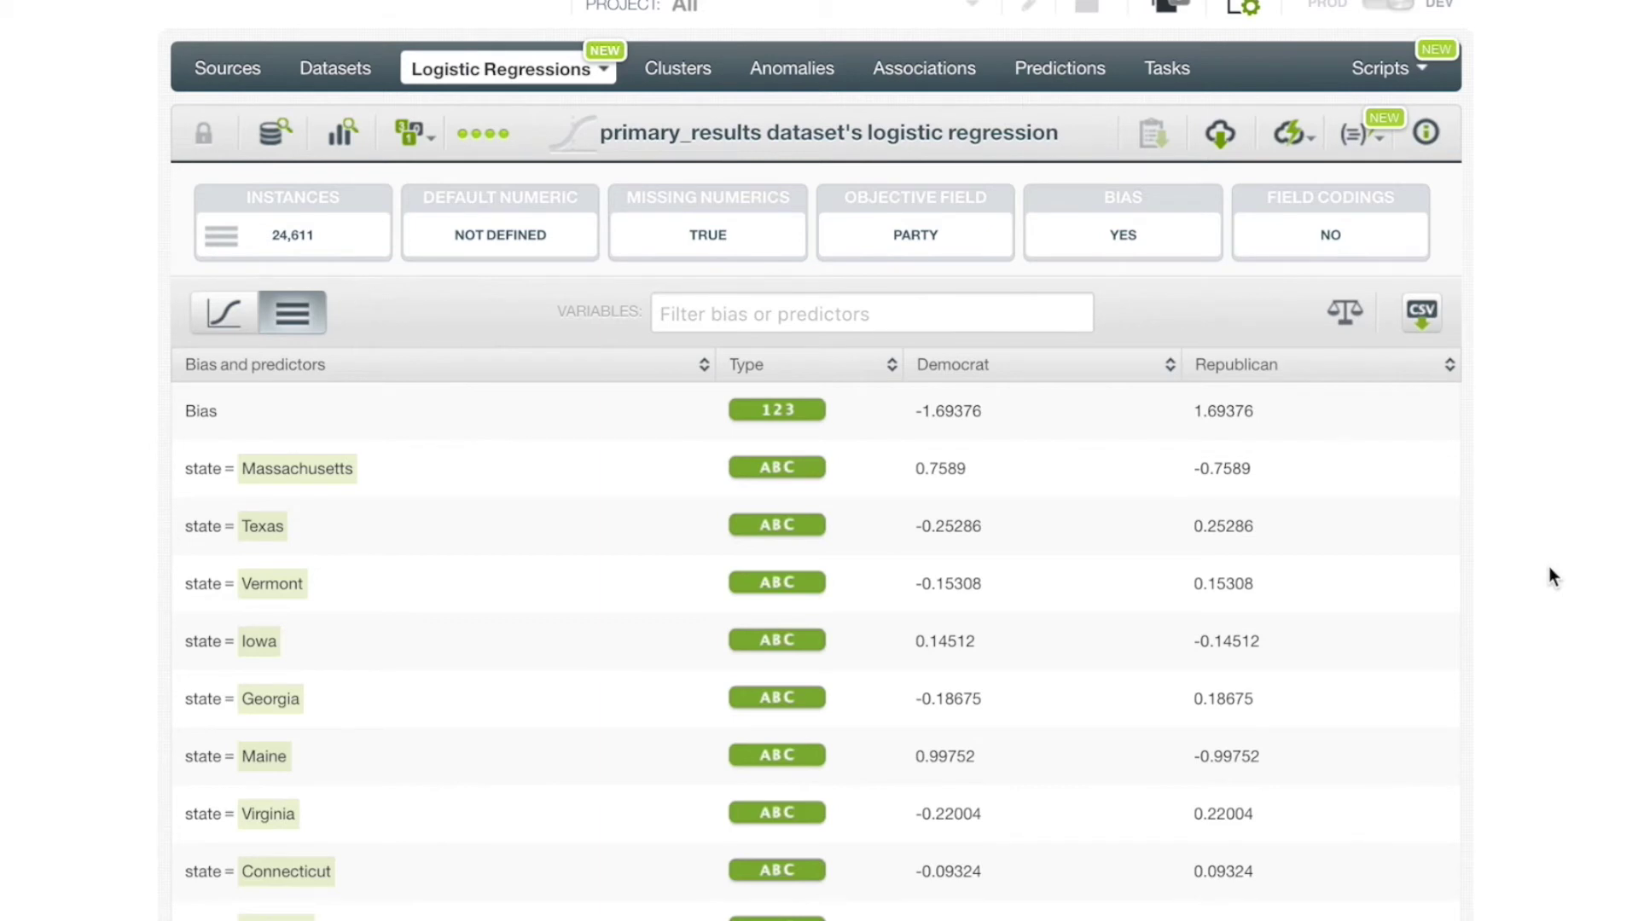
{"action": "scroll", "coordinate": [1549, 566], "scroll_direction": "up", "scroll_amount": 2}
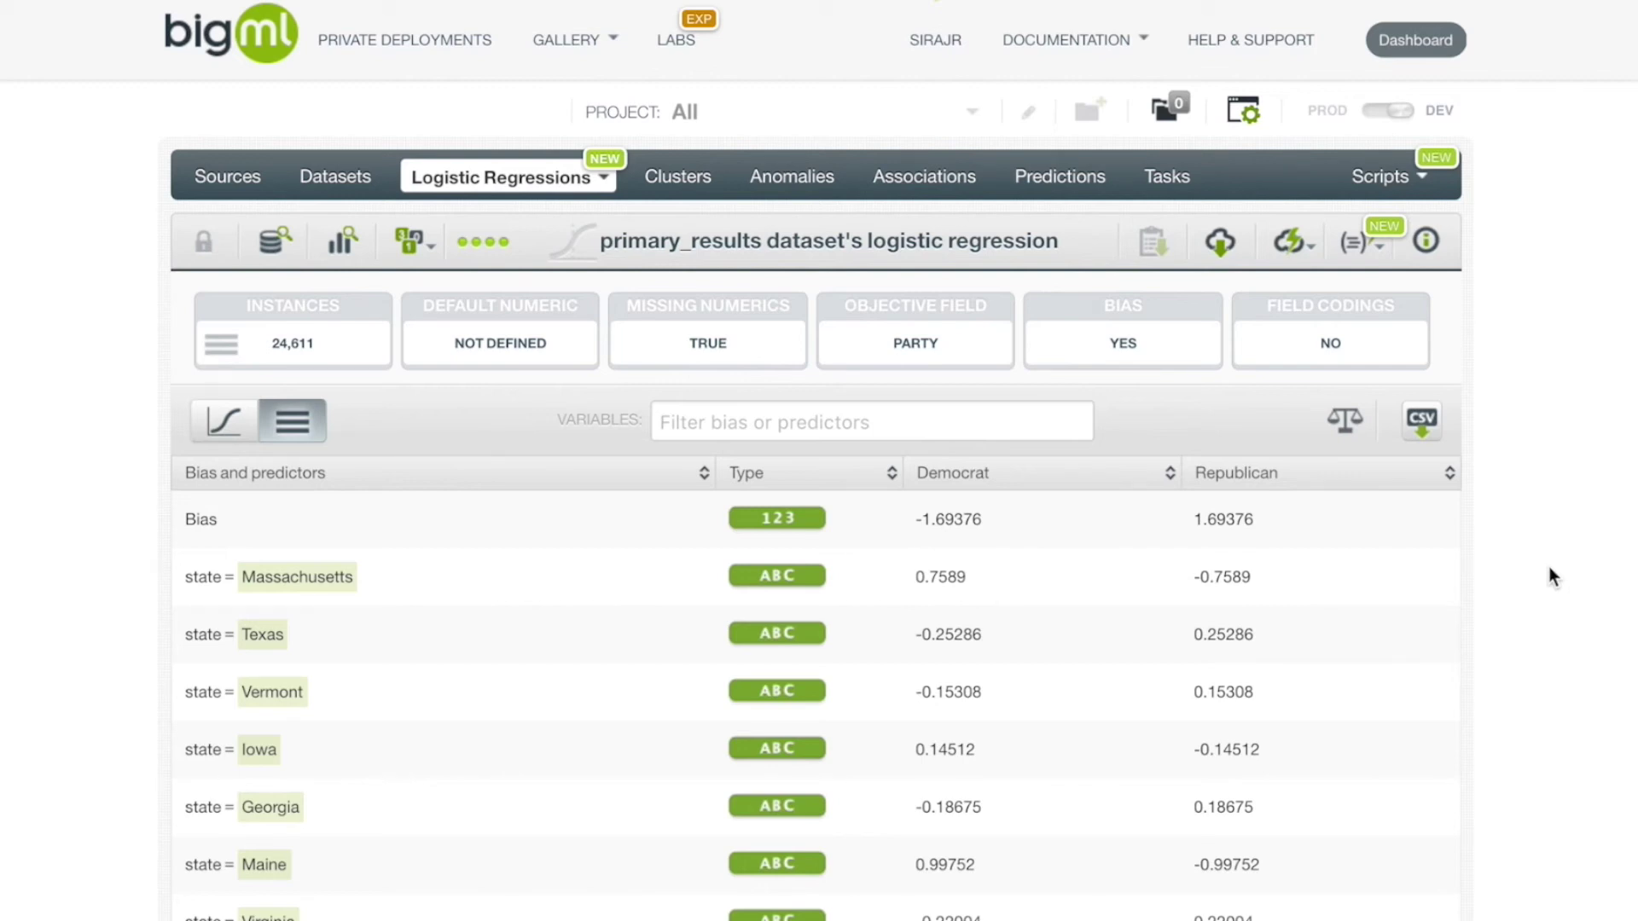
{"action": "scroll", "coordinate": [1549, 566], "scroll_direction": "up", "scroll_amount": 1}
{"action": "type", "text": "democrat"}
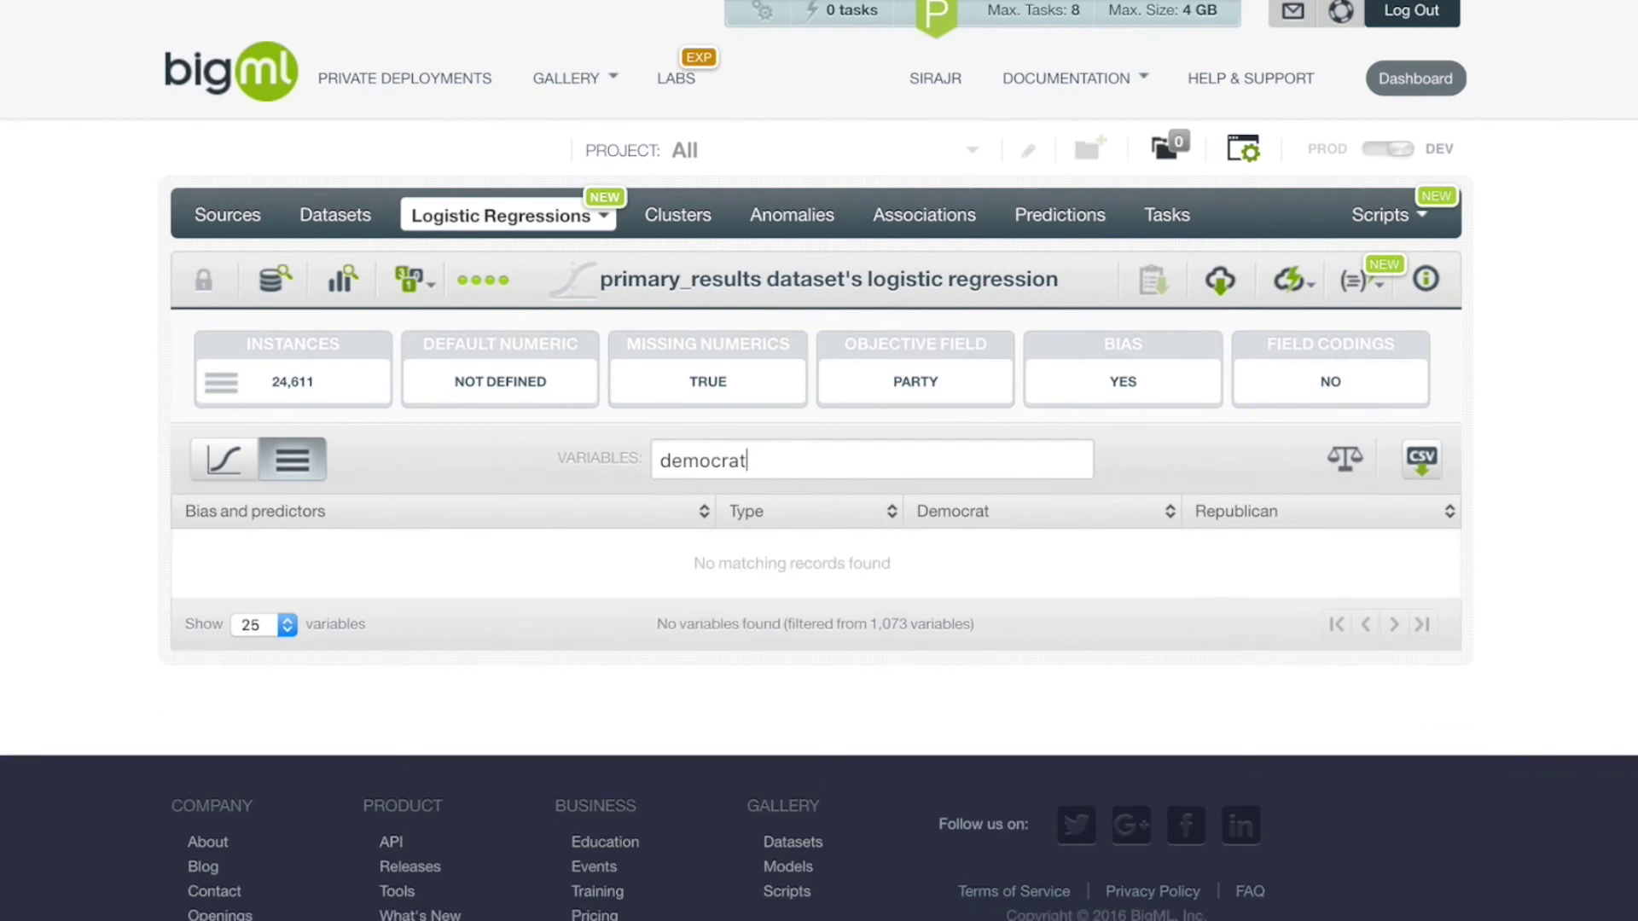
{"action": "double_click", "coordinate": [848, 453]}
{"action": "key", "text": "BackSpace"}
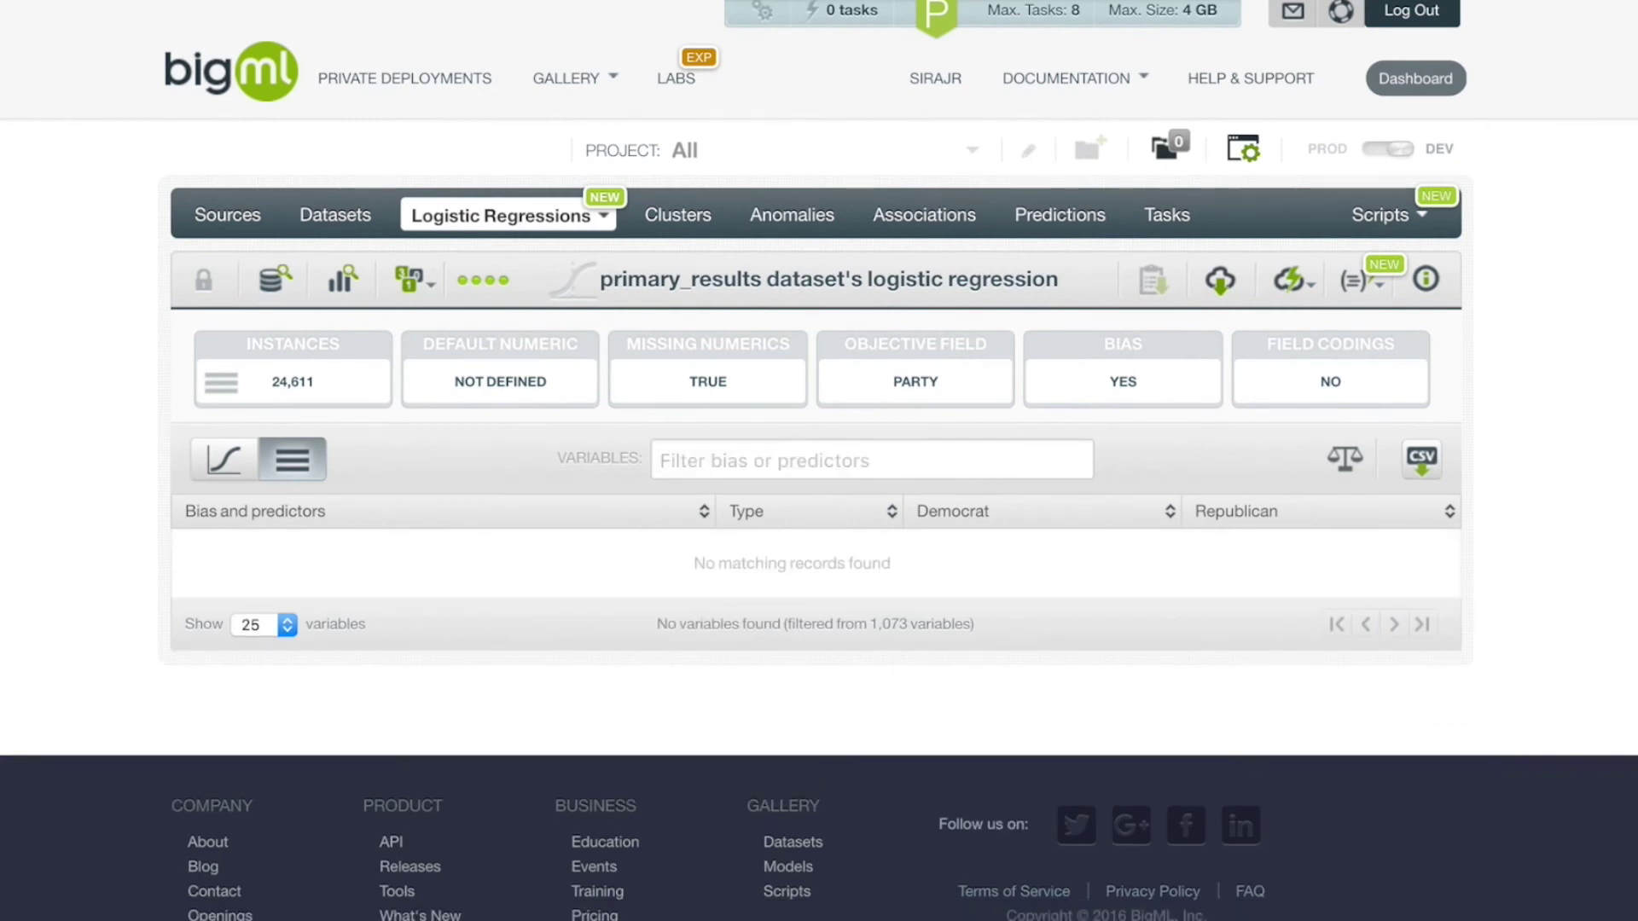
{"action": "scroll", "coordinate": [1010, 776], "scroll_direction": "down", "scroll_amount": 3}
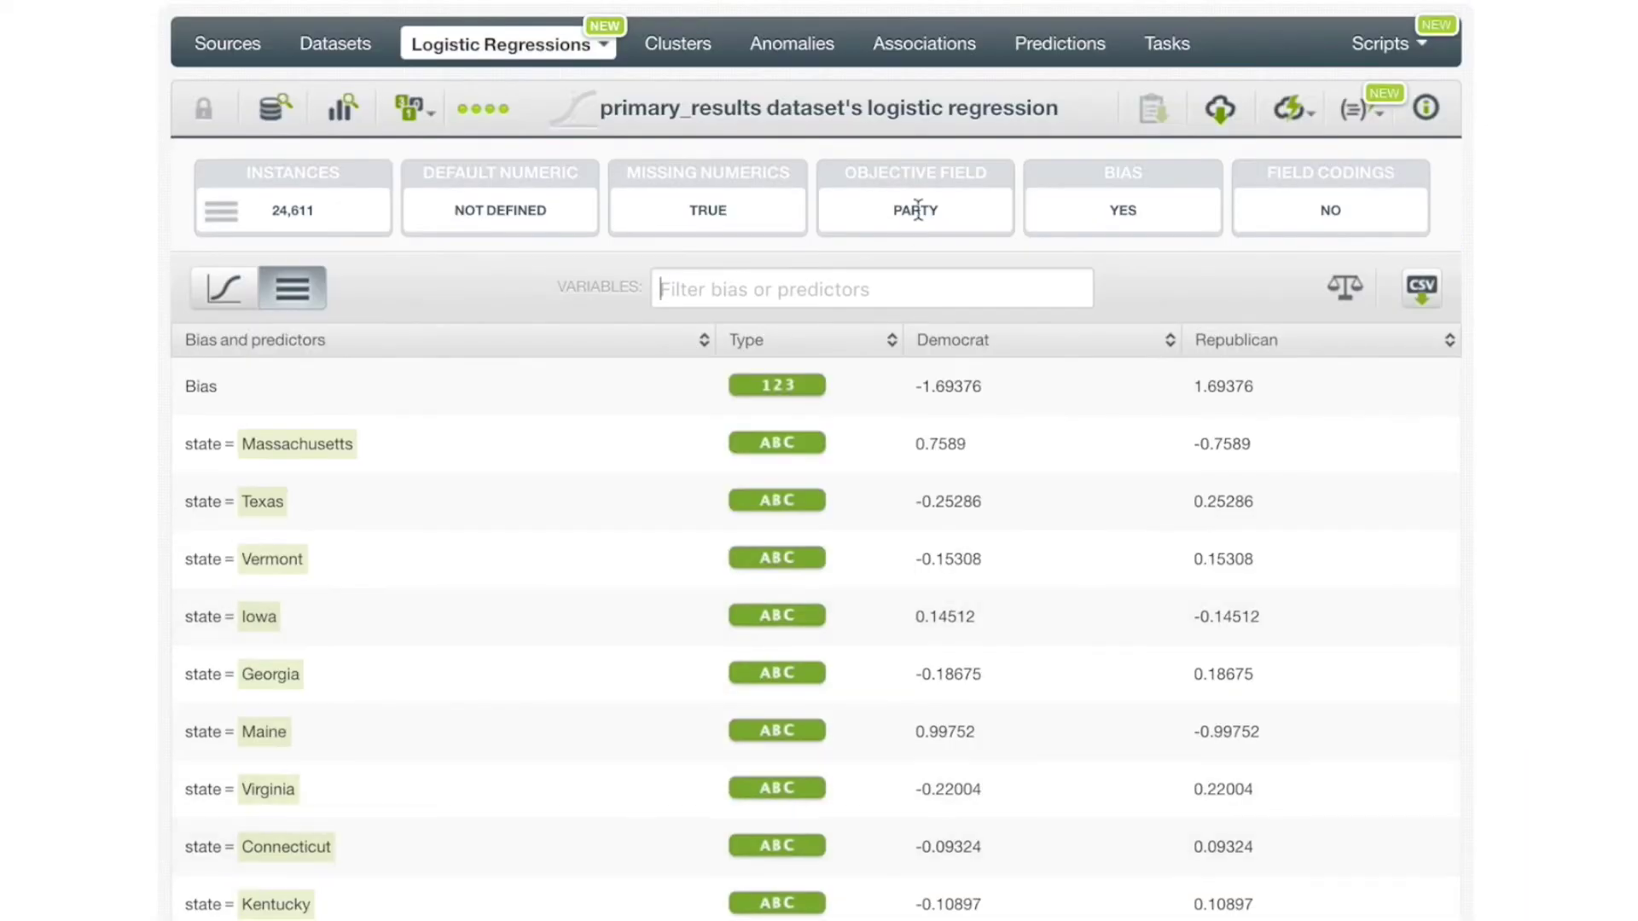
{"action": "scroll", "coordinate": [1436, 285], "scroll_direction": "down", "scroll_amount": 2}
{"action": "scroll", "coordinate": [1496, 311], "scroll_direction": "up", "scroll_amount": 1}
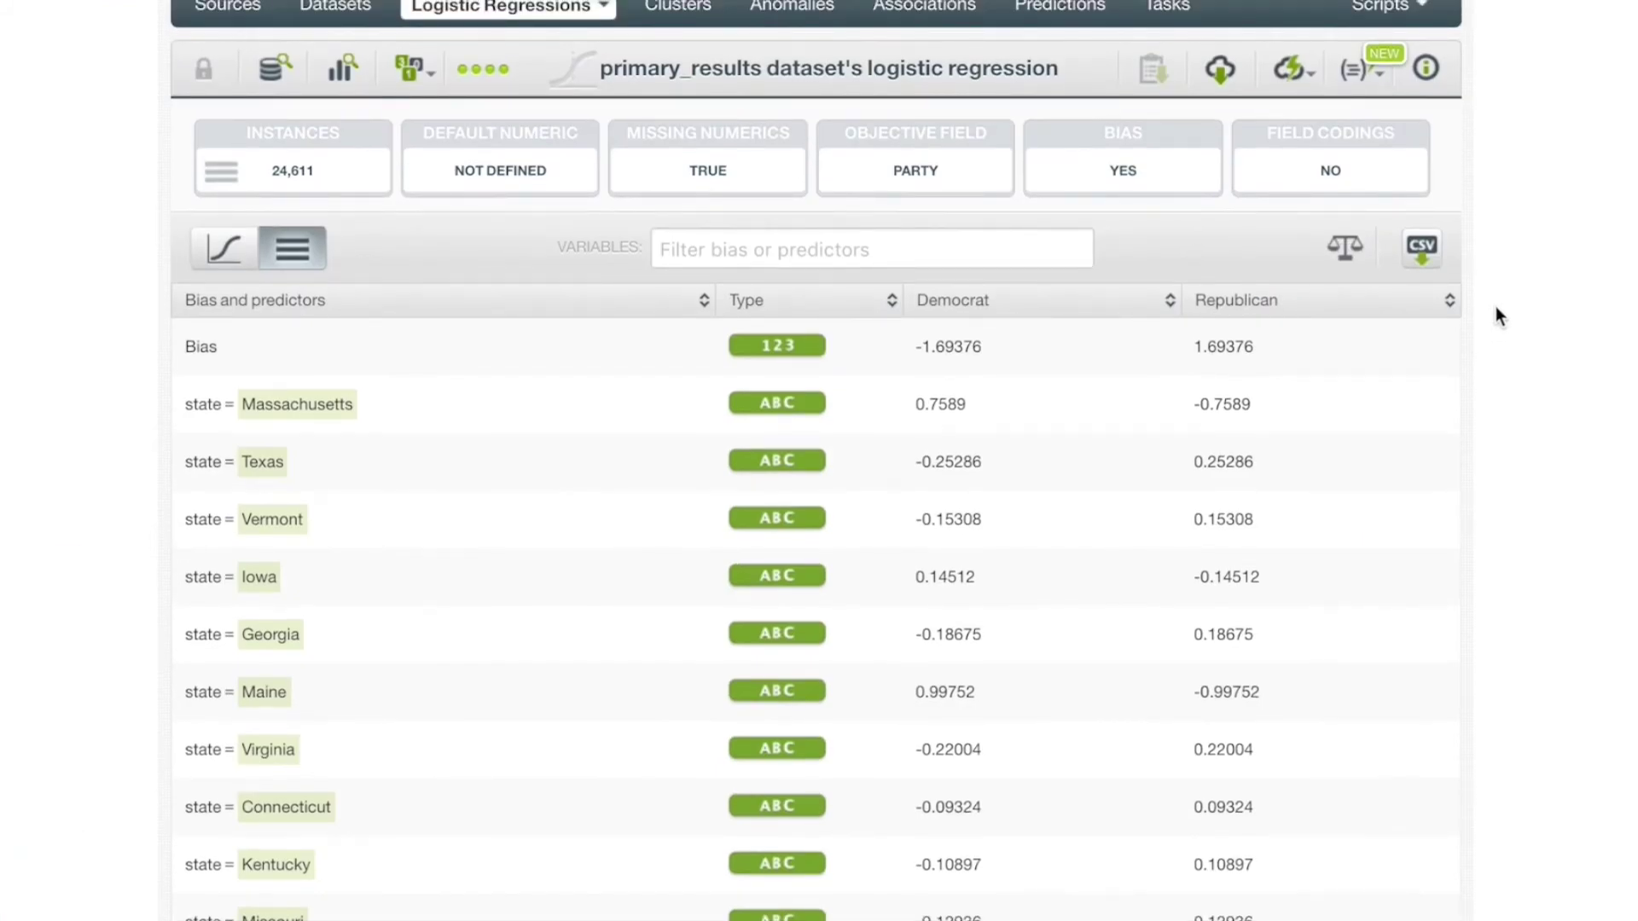